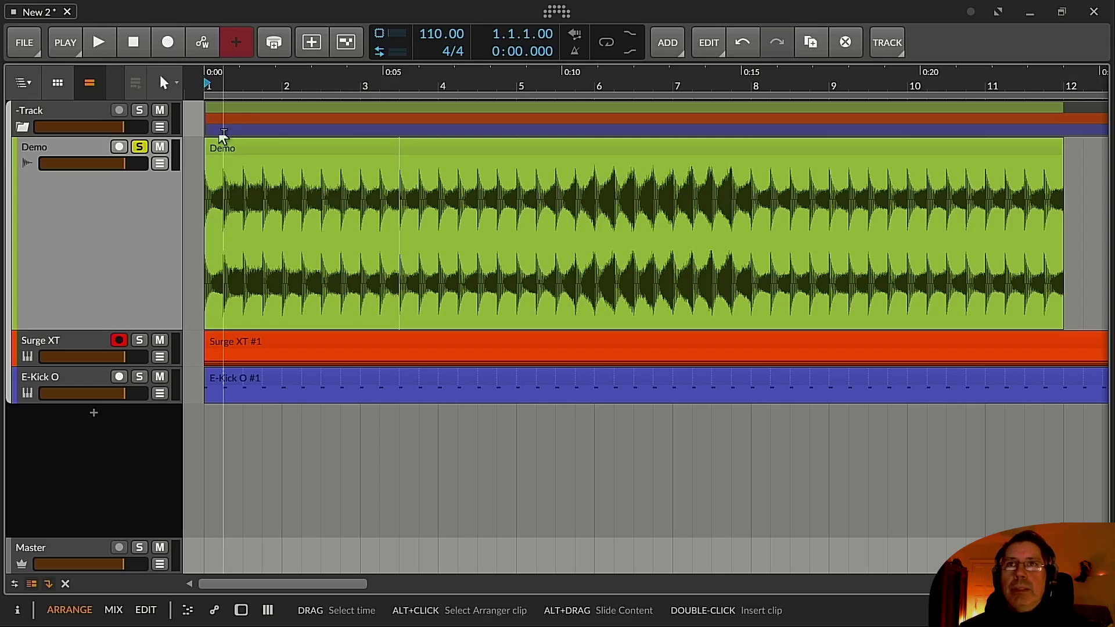
Select the Demo clip, mark bars 5.5 to 8 as a time range, and play from bar 1.
left_click(231, 146)
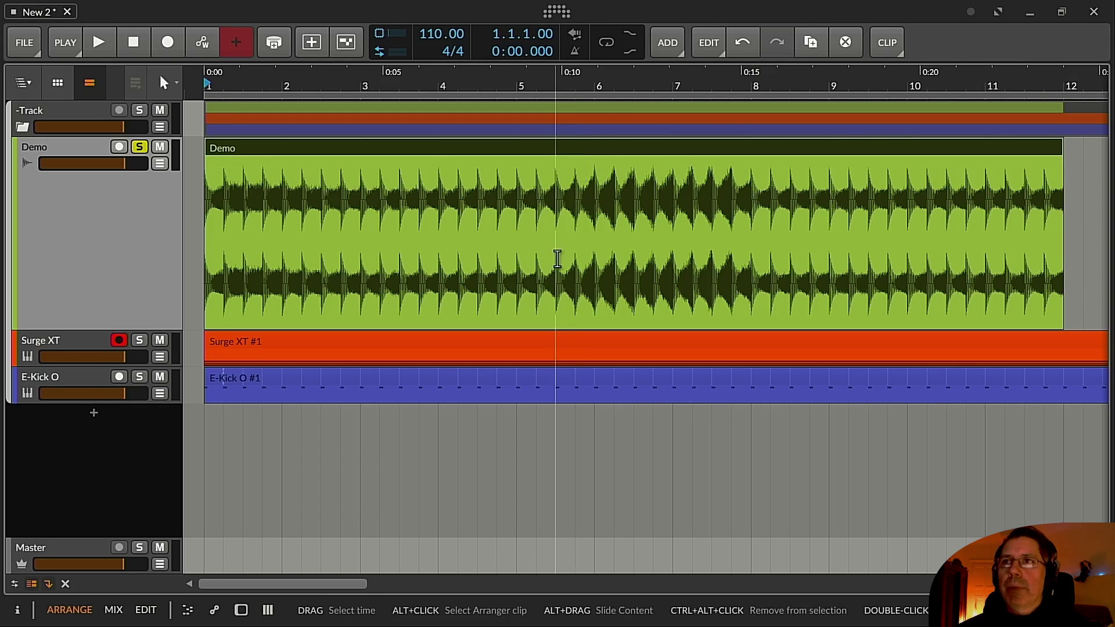
left_click_drag(557, 258, 754, 267)
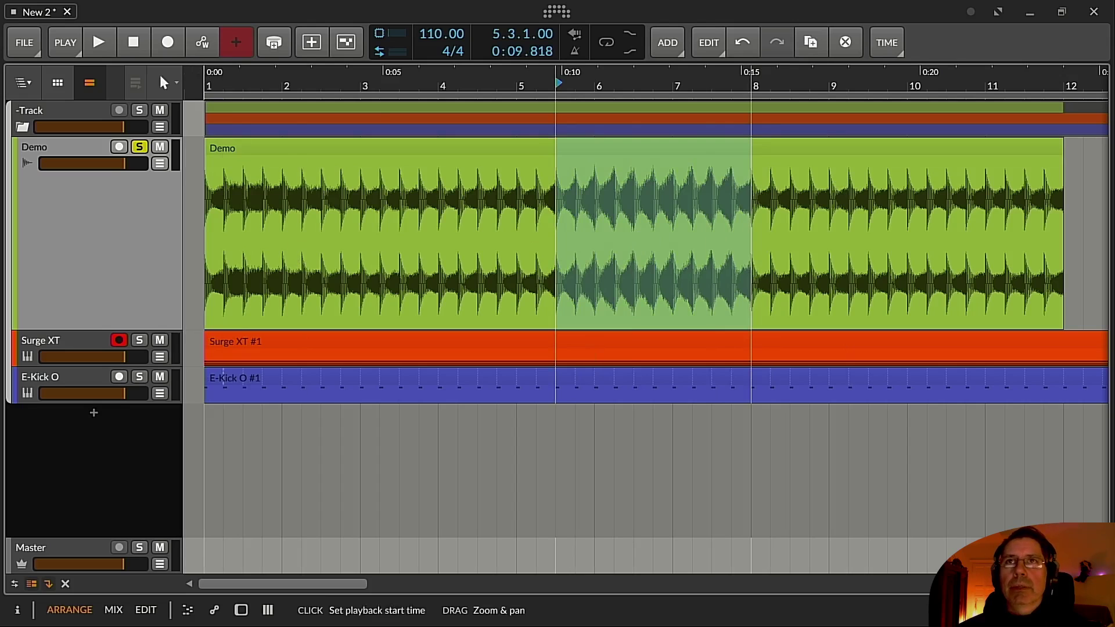
double_click(205, 84)
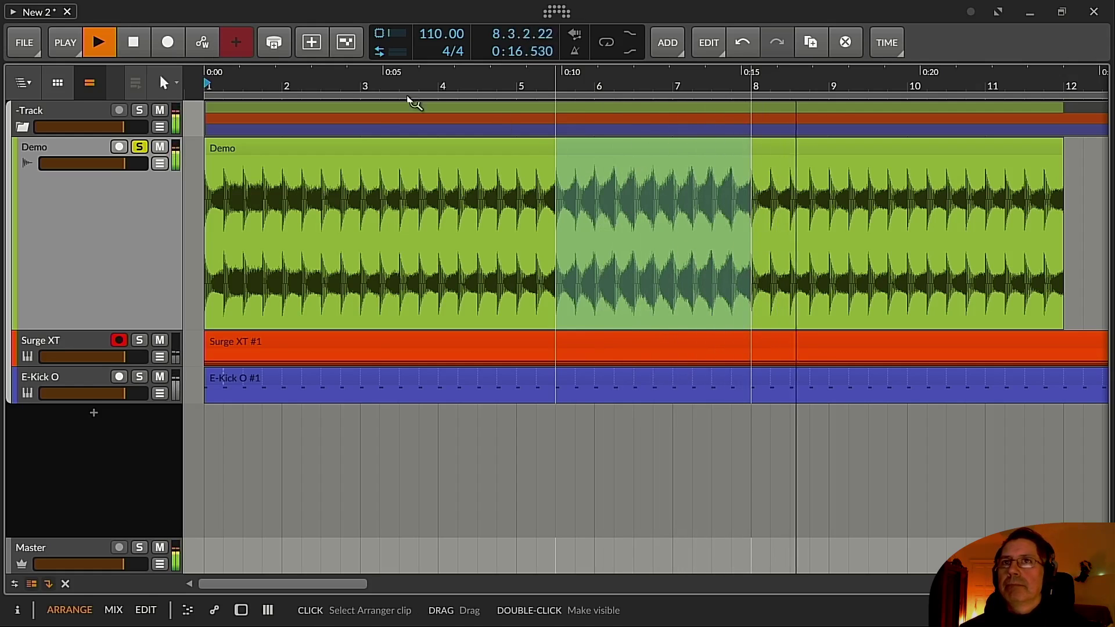
Unsolo and mute the Demo track, stop playback, and shrink Demo to minimum height.
left_click(139, 147)
key("space")
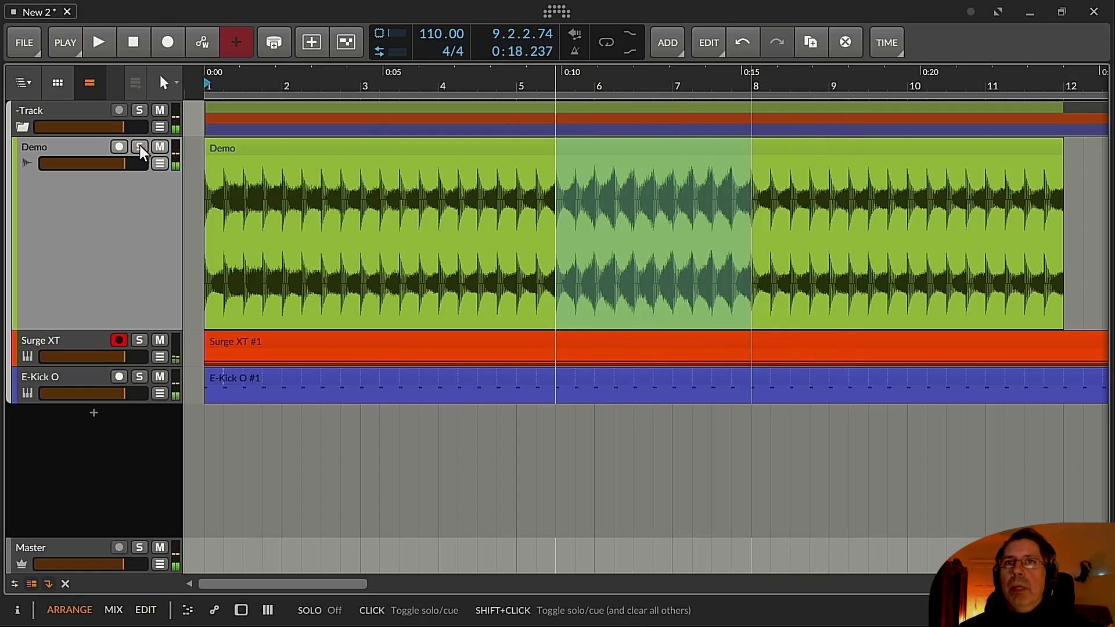
left_click(159, 153)
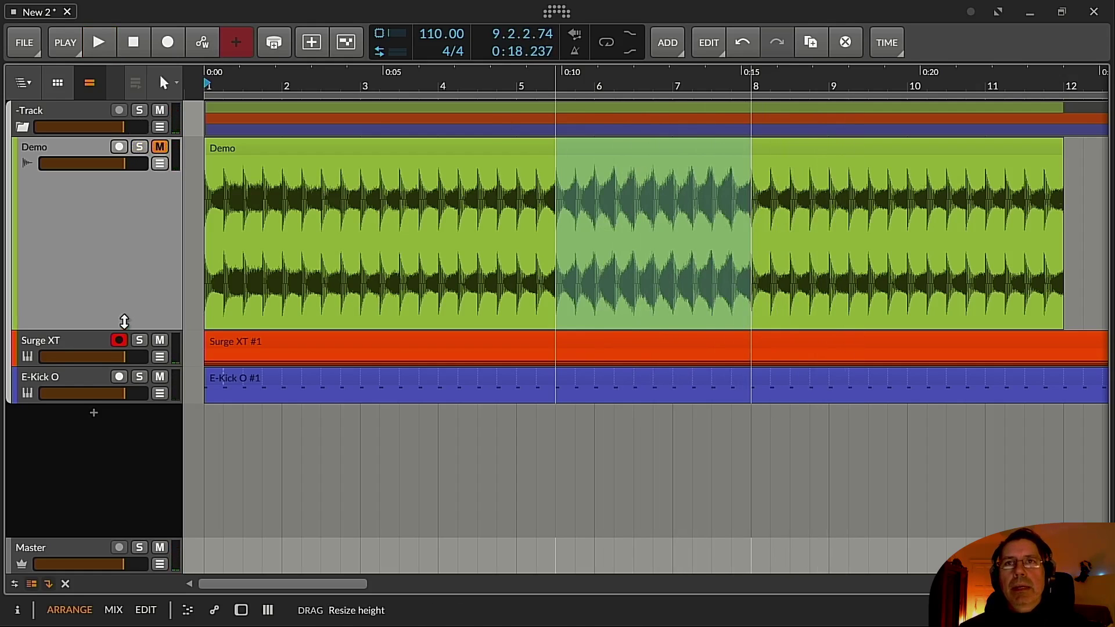
left_click_drag(124, 329, 104, 118)
Show the Surge XT track's devices and inspect the Surge XT #1 clip's notes.
left_click(68, 183)
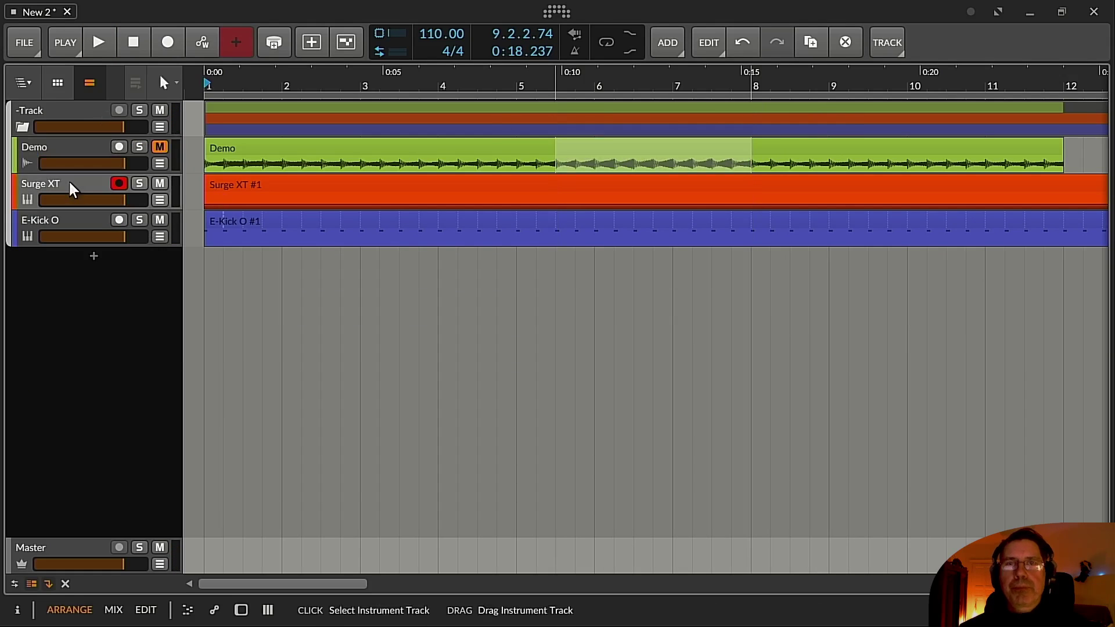
key("d")
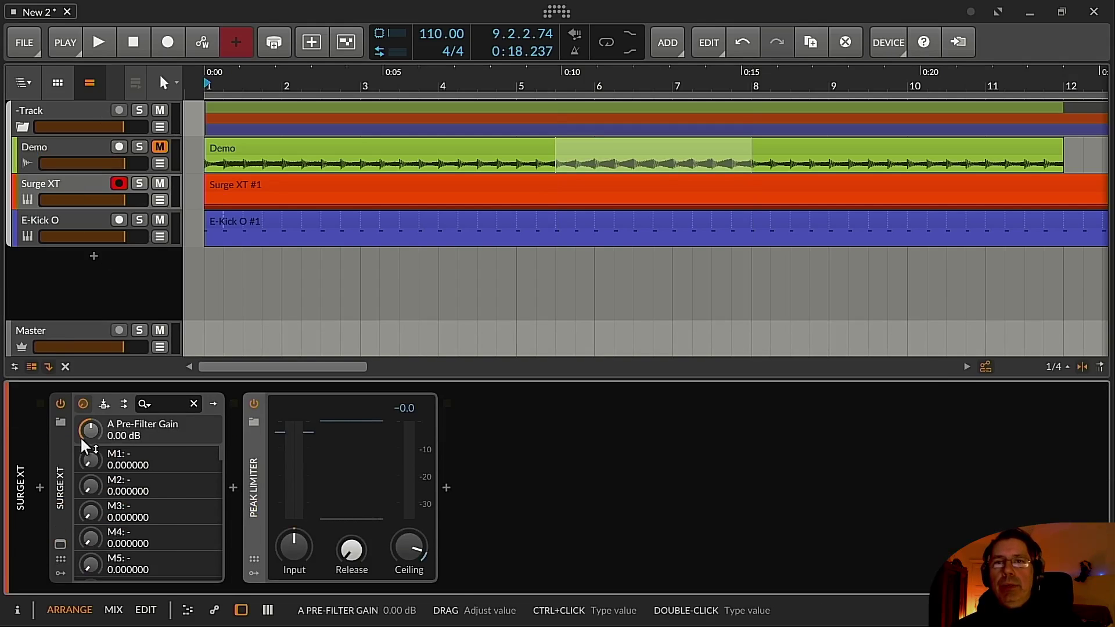
left_click(356, 185)
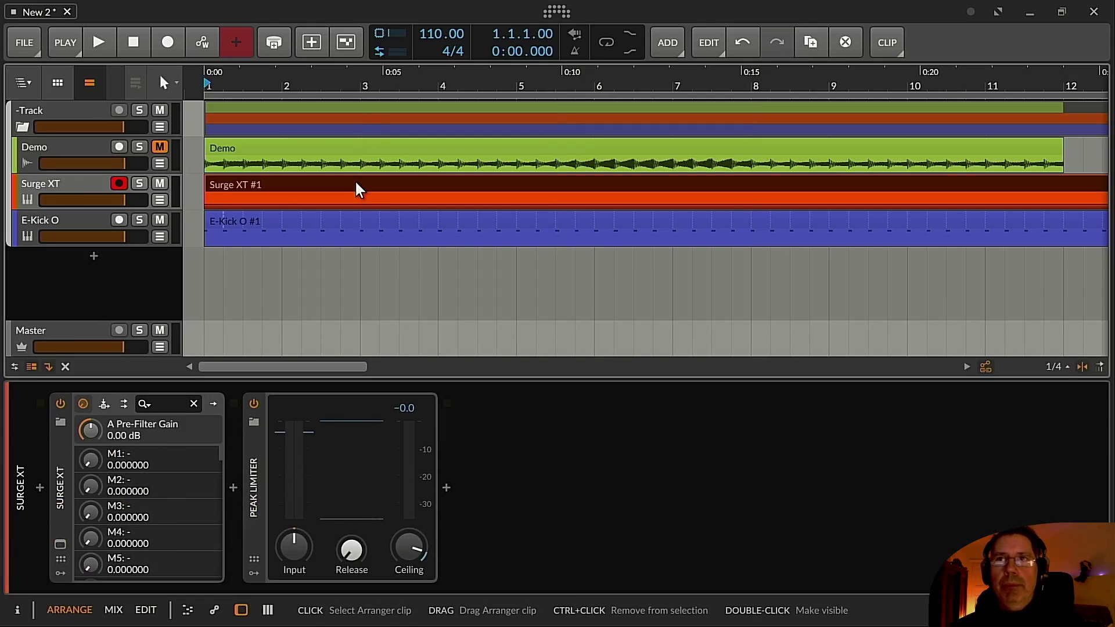
double_click(356, 187)
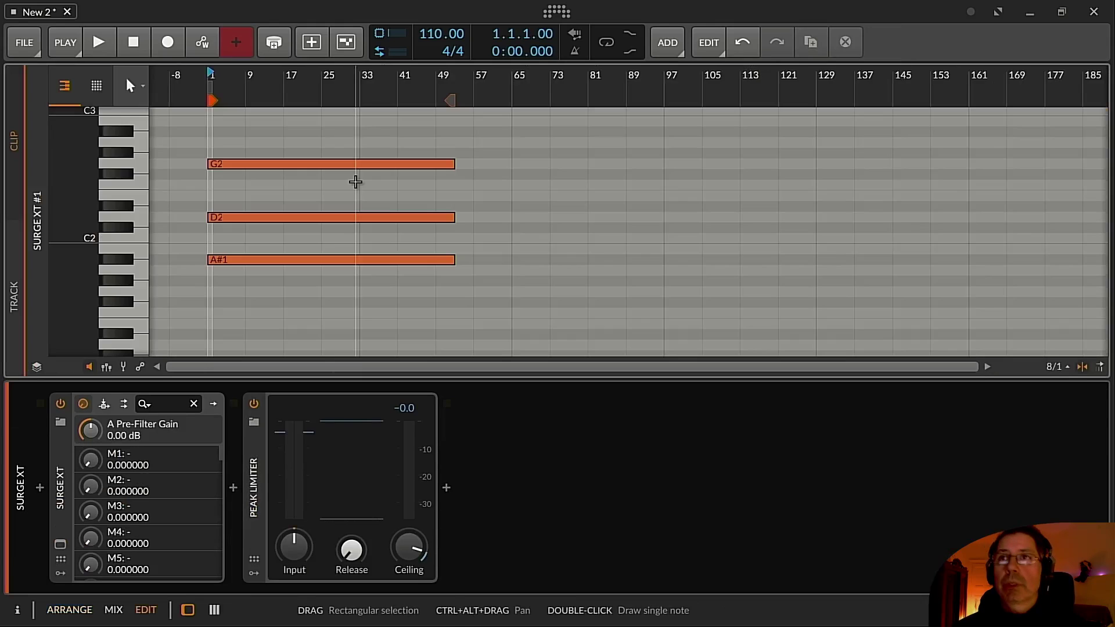
key("alt+1")
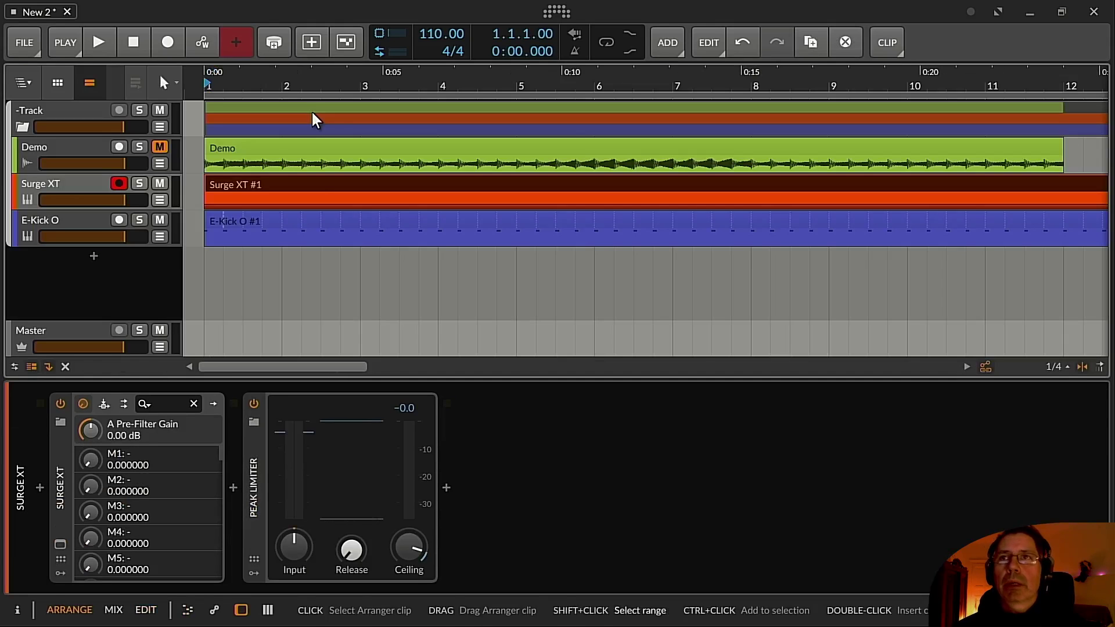
Check the Surge XT post-effects chain and E-Kick O's devices, then return to Surge XT's chain.
left_click(213, 404)
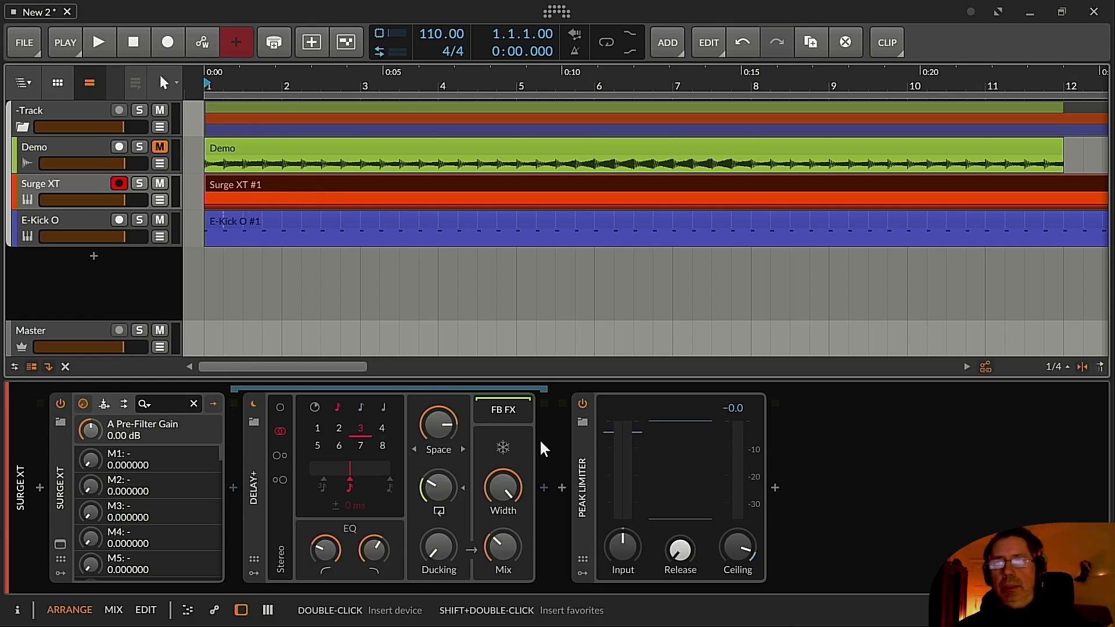
left_click(214, 403)
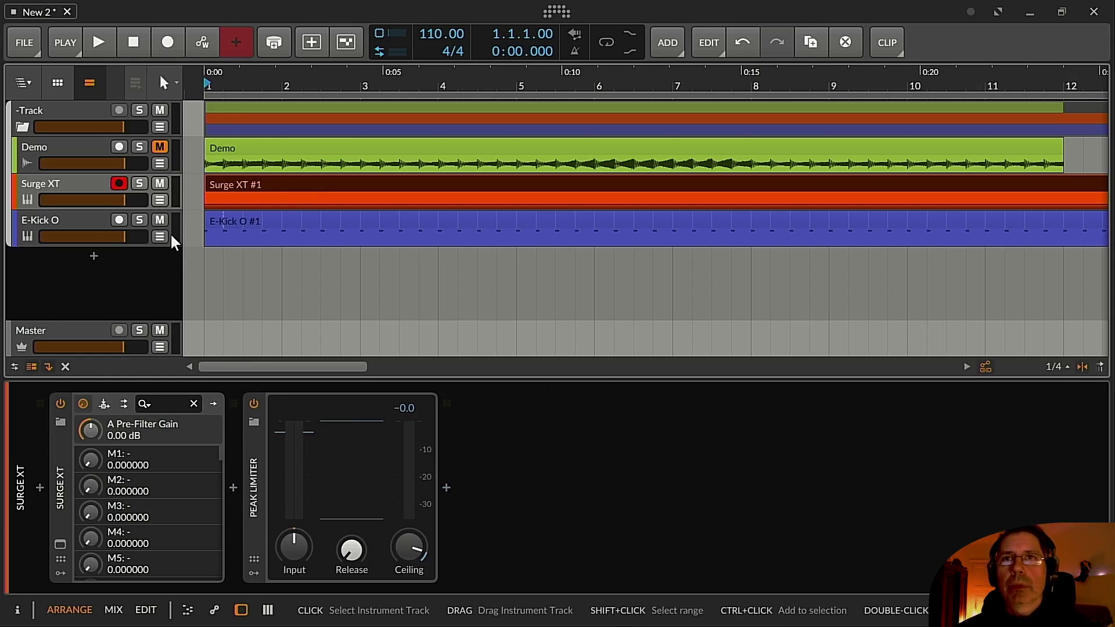
left_click(85, 221)
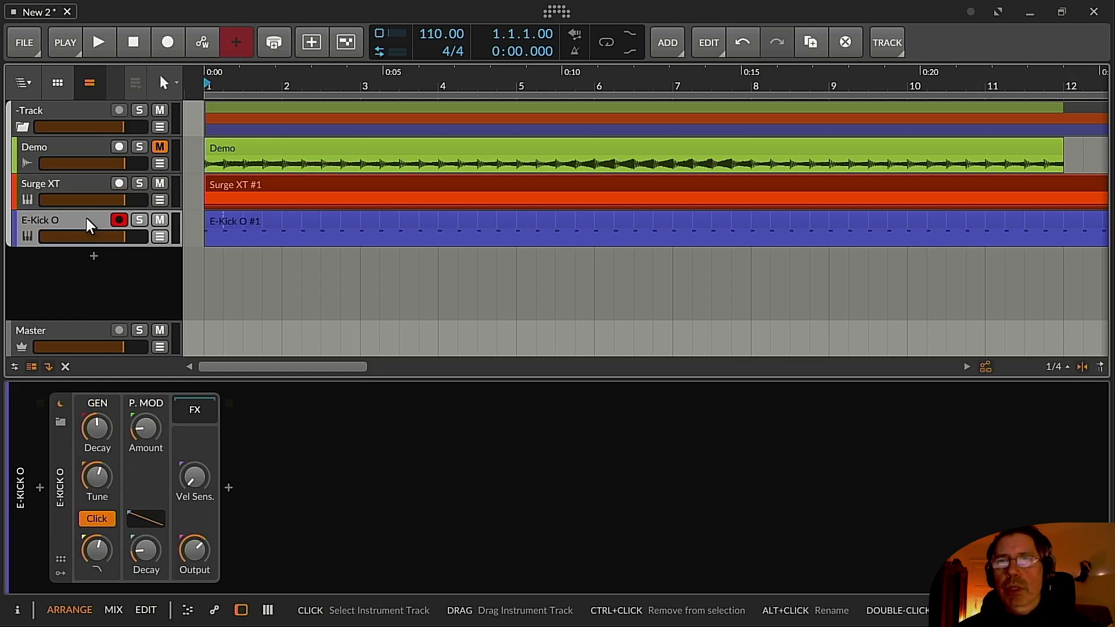
left_click(71, 180)
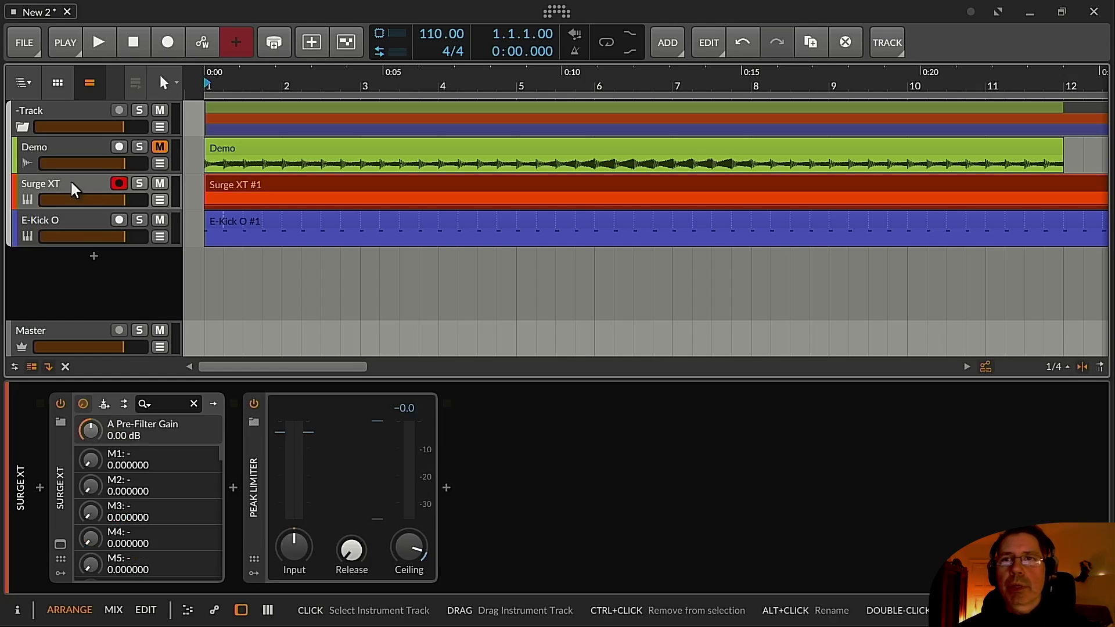
Insert a Dynamics device, found by searching 'dyn', between Surge XT and Peak Limiter.
left_click(238, 485)
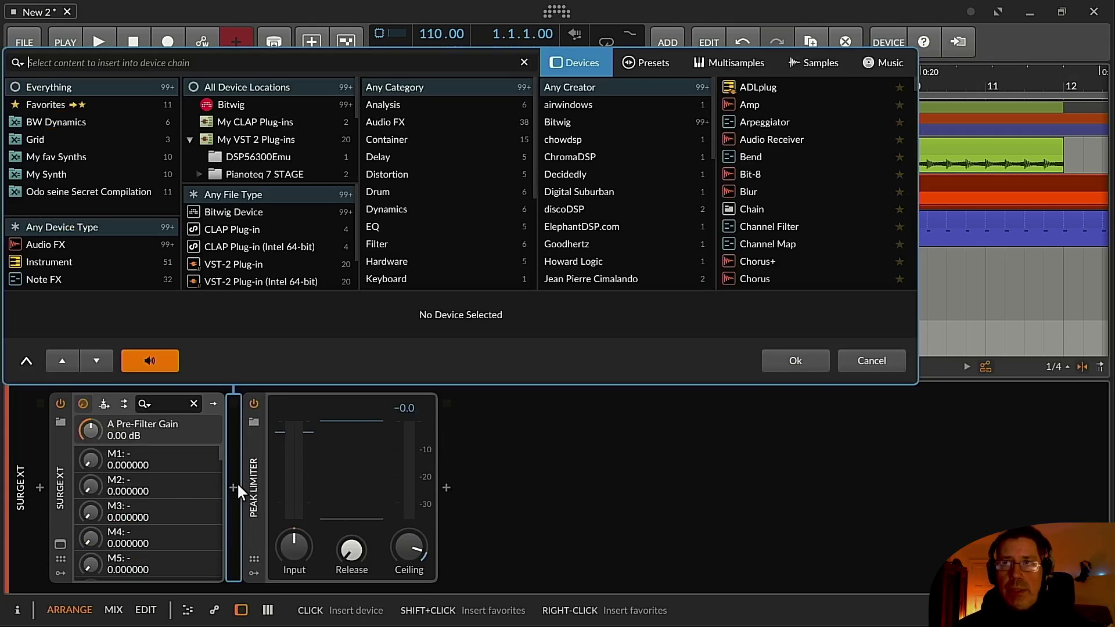
type("dyn")
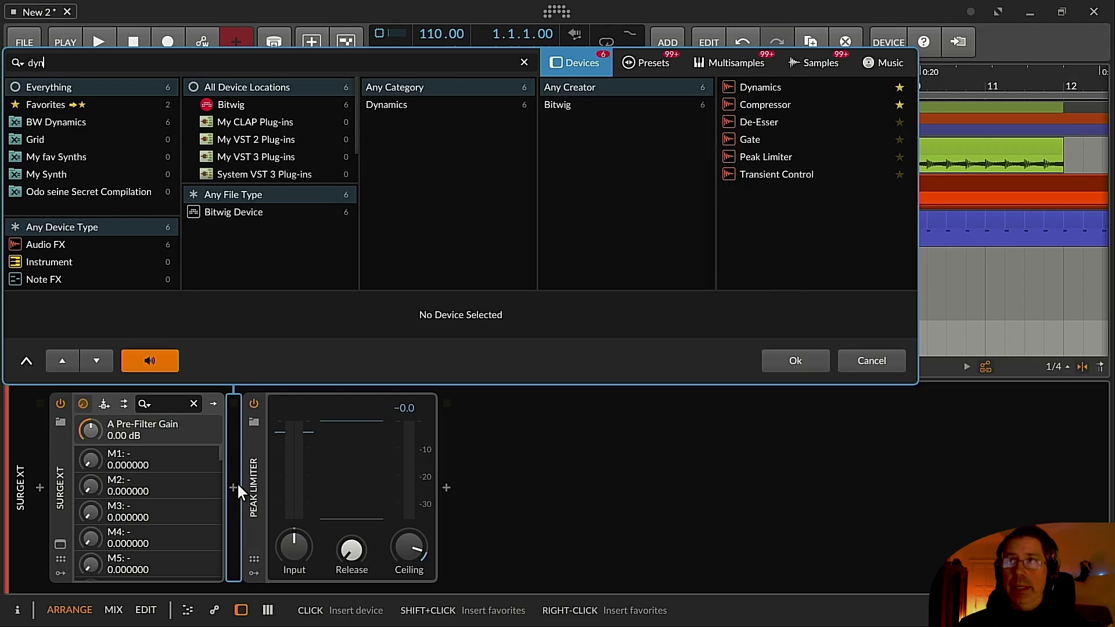
key("Return")
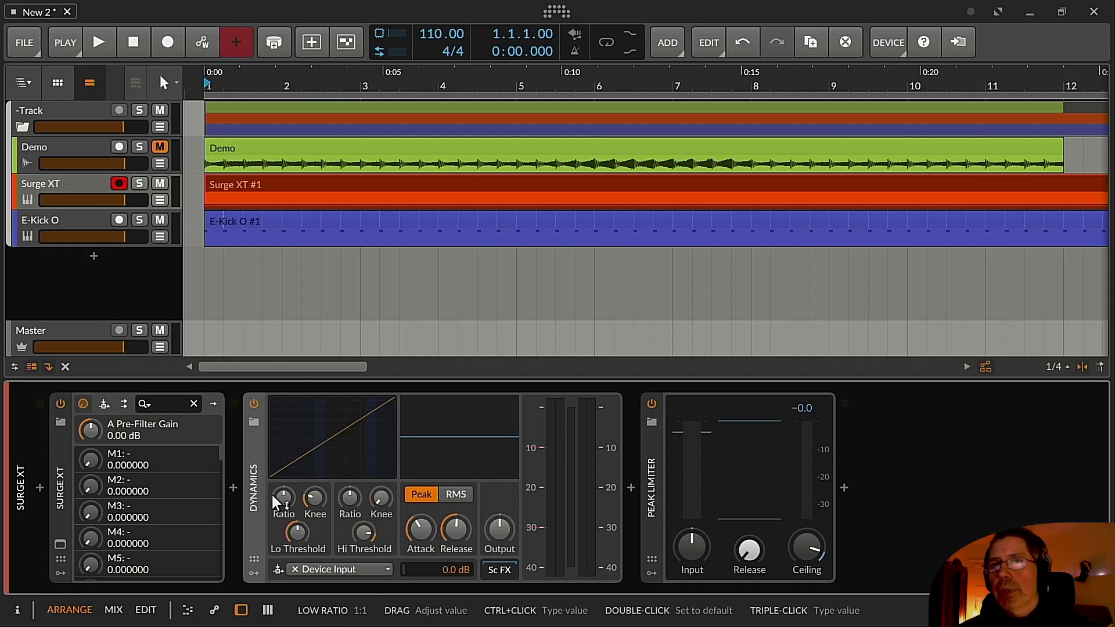
Set the Dynamics Device Input to E-Kick O (PRE) under Tracks.
key("space")
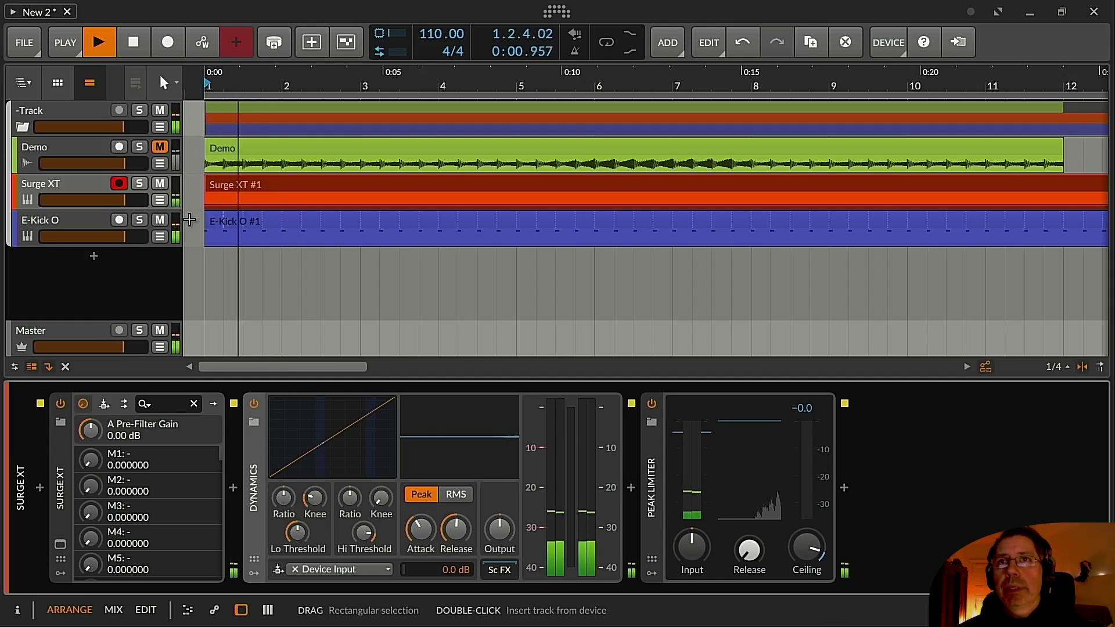
key("space")
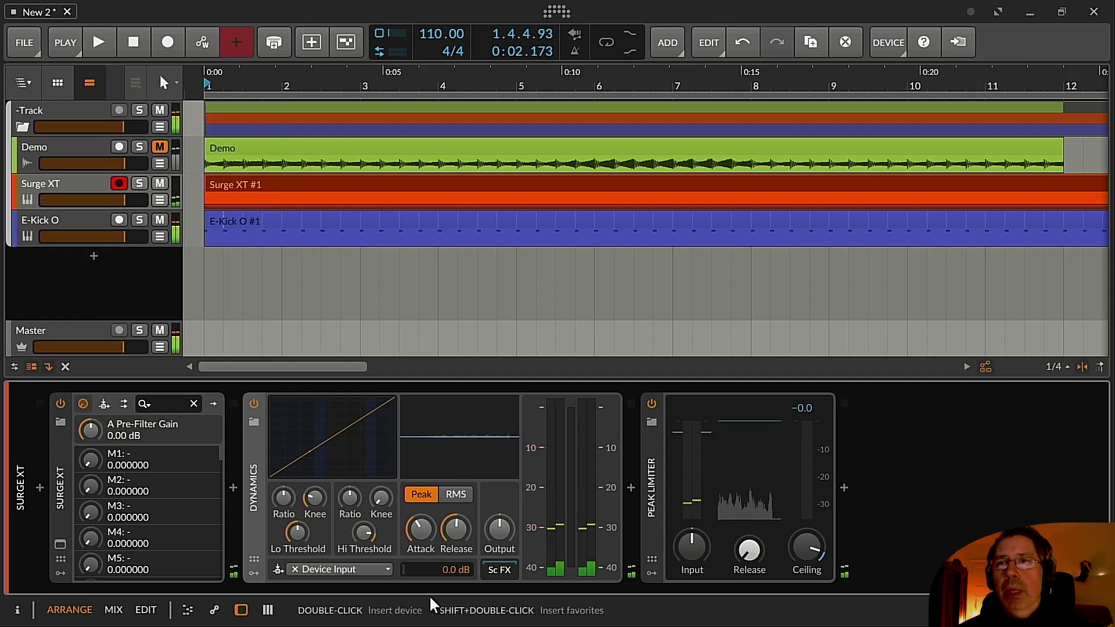
left_click(346, 568)
mouse_move(353, 541)
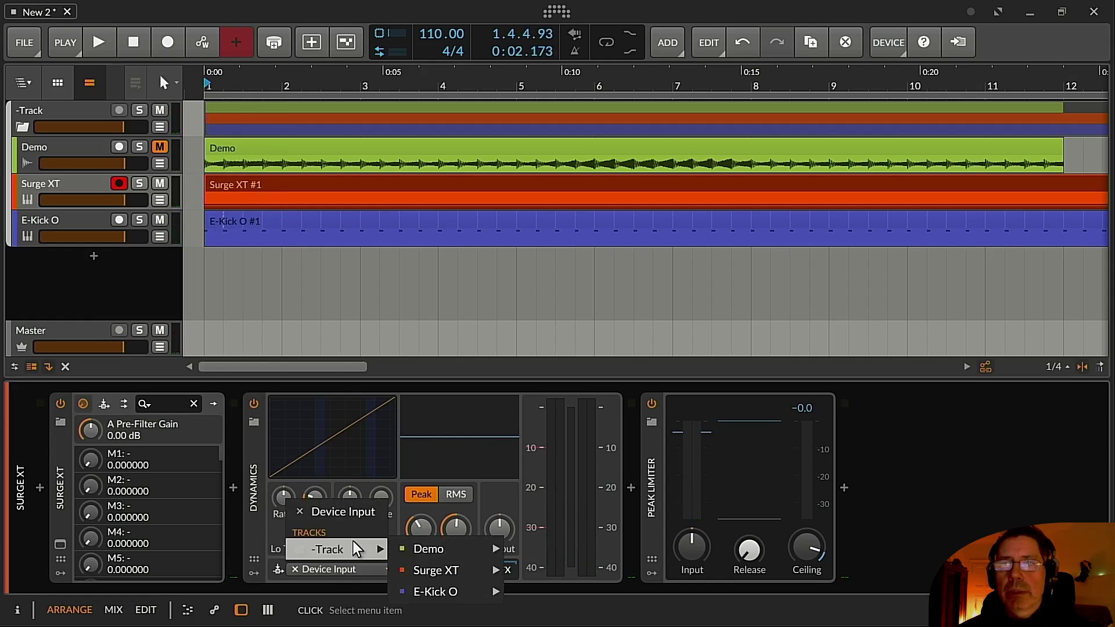
mouse_move(493, 595)
left_click(557, 554)
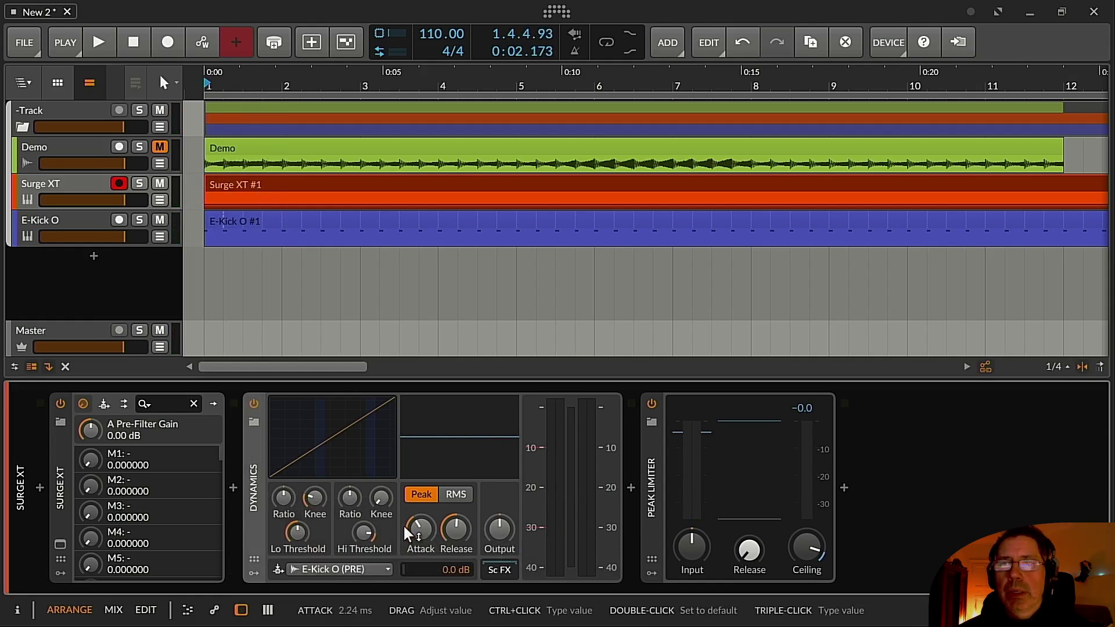
During playback, set high ratio to infinity, attack 0.10 ms, and high threshold about -11.6 dB.
key("space")
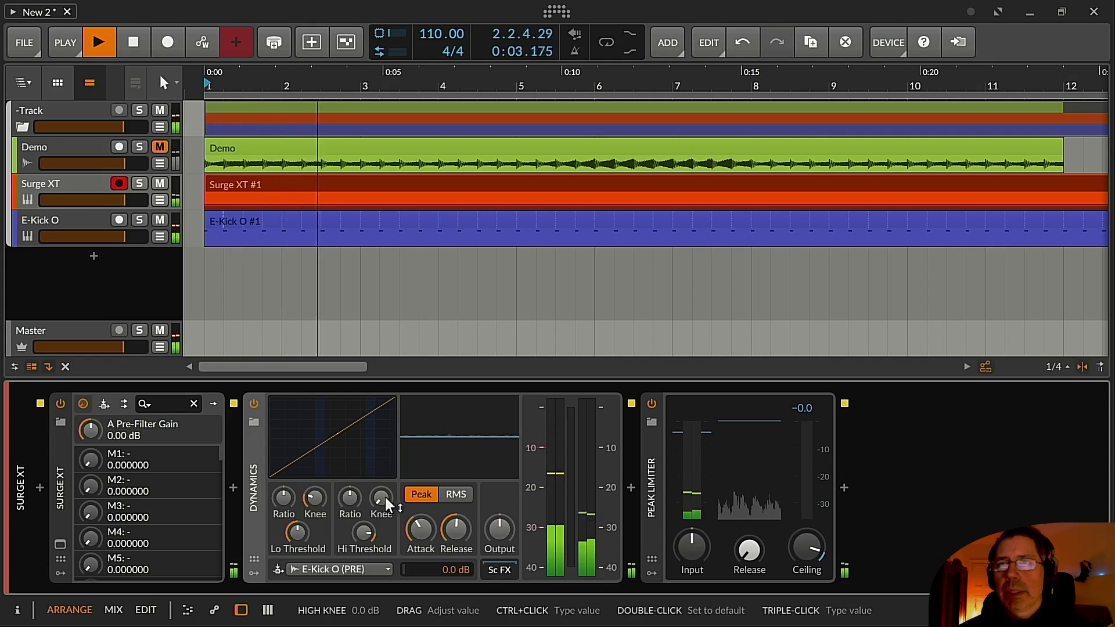
mouse_move(348, 498)
left_mouse_down()
mouse_move(349, 482)
mouse_move(342, 497)
left_mouse_up()
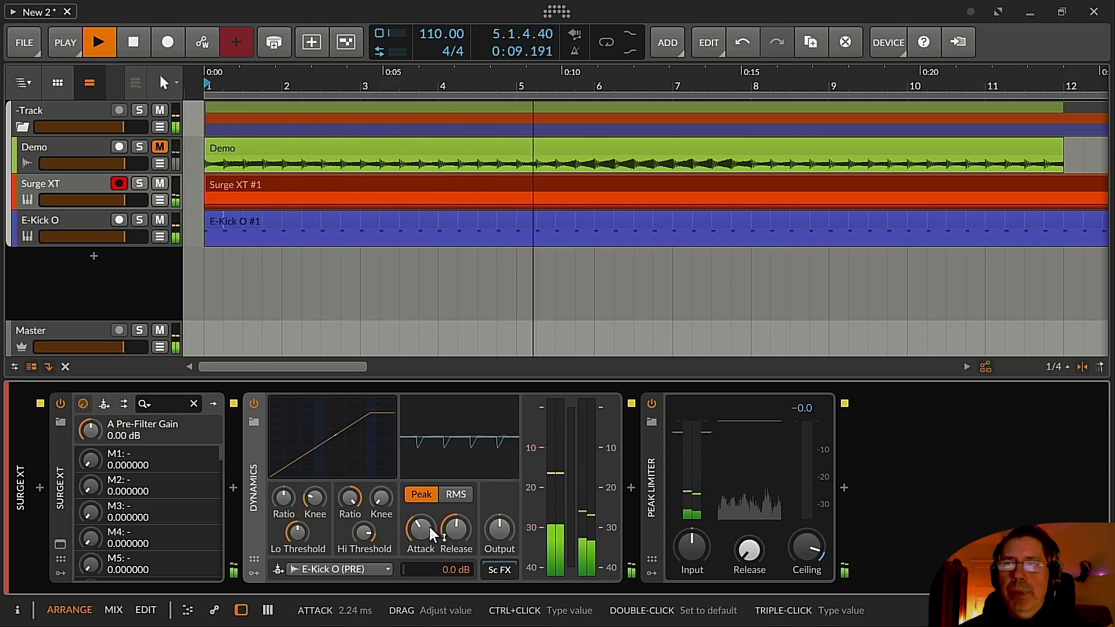
left_click_drag(429, 525, 427, 558)
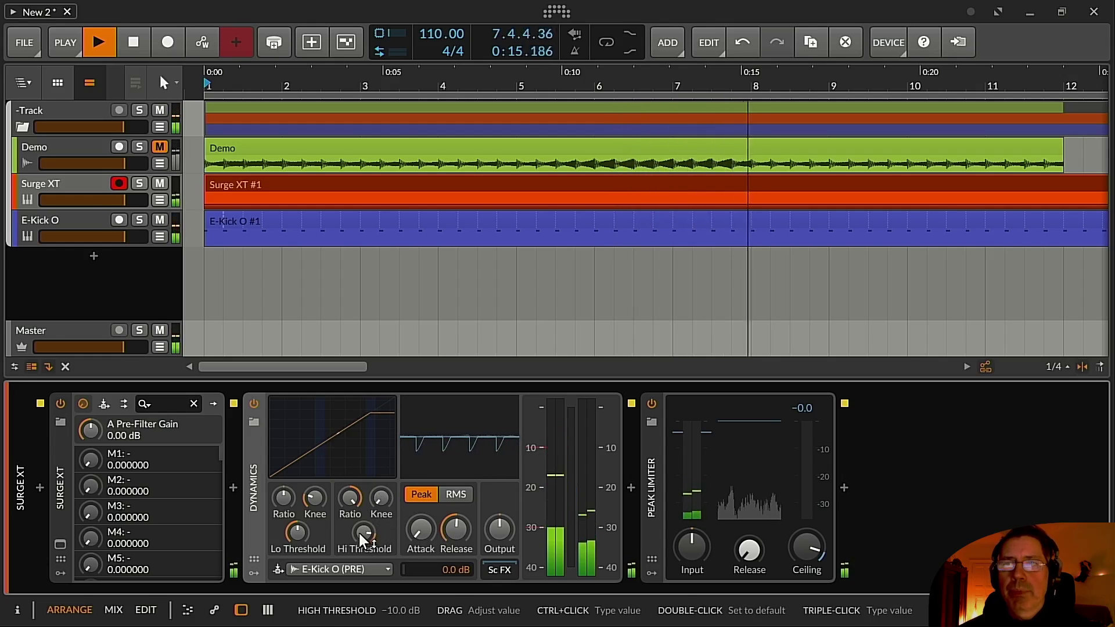
mouse_move(362, 533)
left_mouse_down()
mouse_move(363, 564)
mouse_move(354, 531)
left_mouse_up()
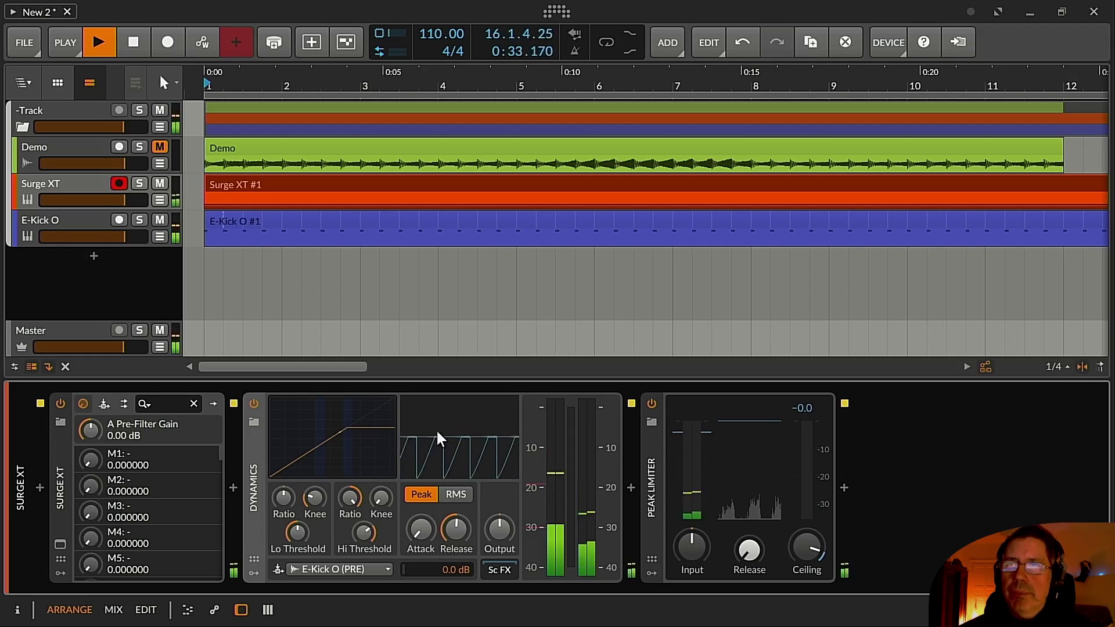
key("space")
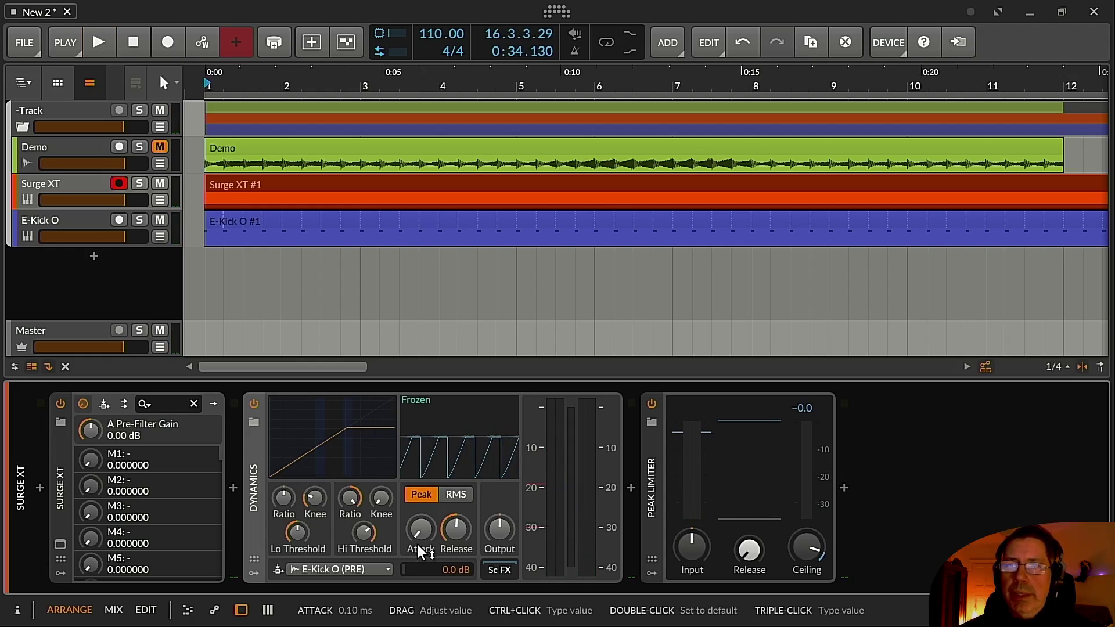
Fine-tune the attack and release, and raise the Dynamics output gain to +8.1 dB.
left_click_drag(421, 539, 420, 538)
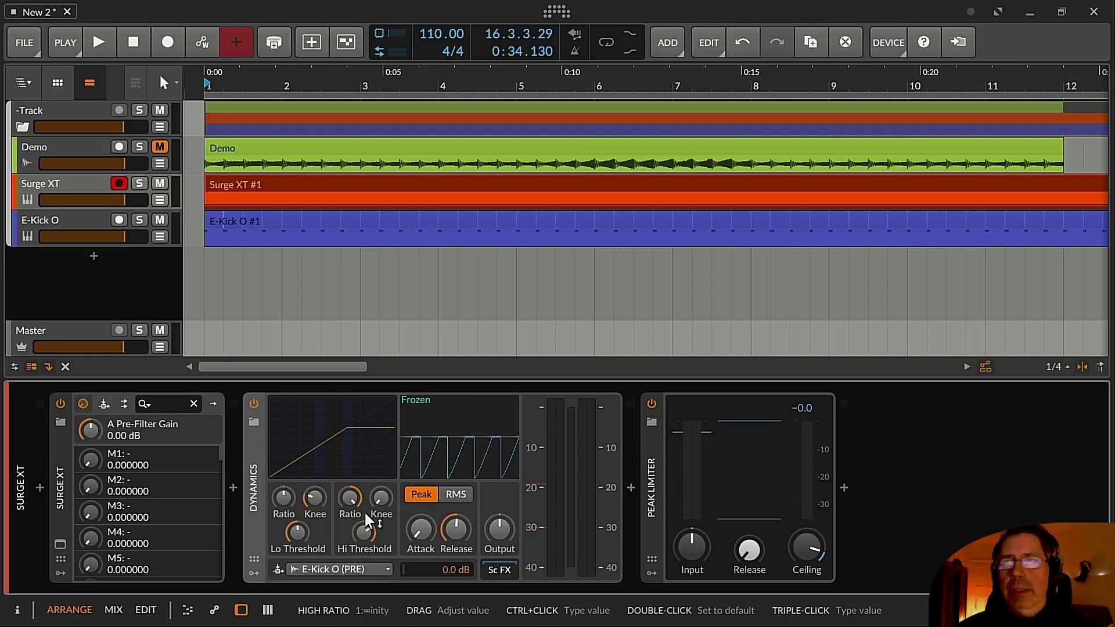
key("space")
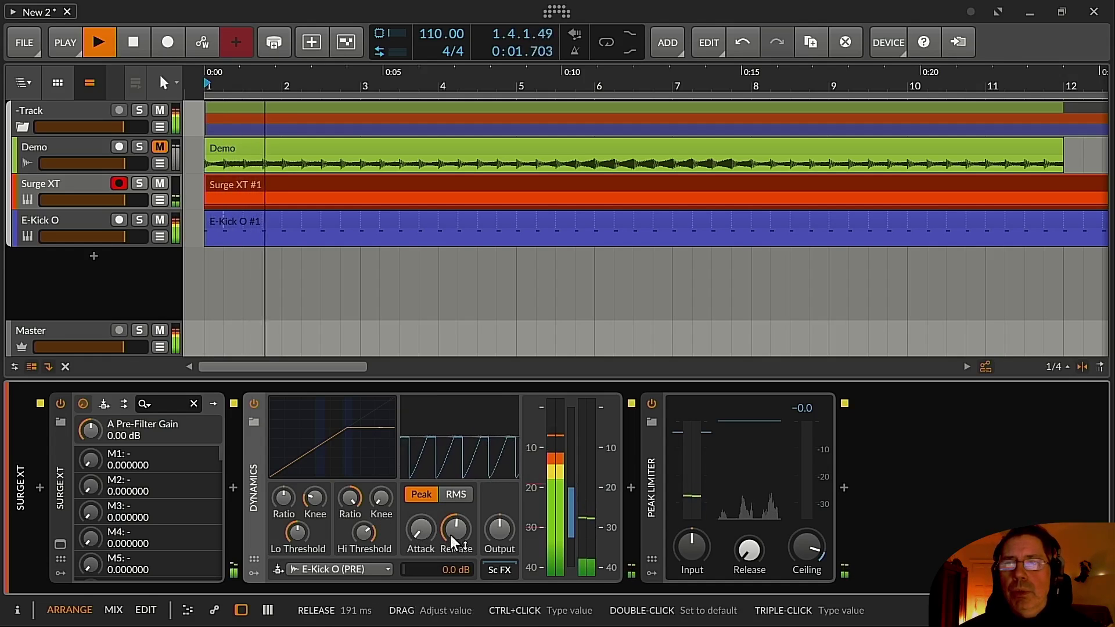
left_click_drag(453, 531, 453, 515)
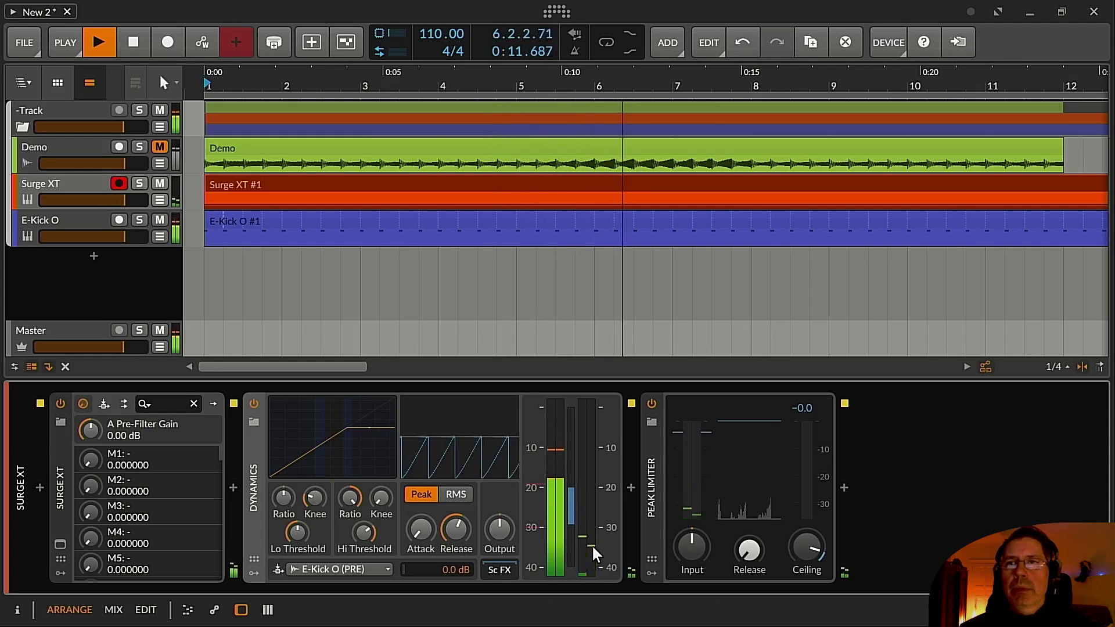
left_click_drag(499, 528, 499, 511)
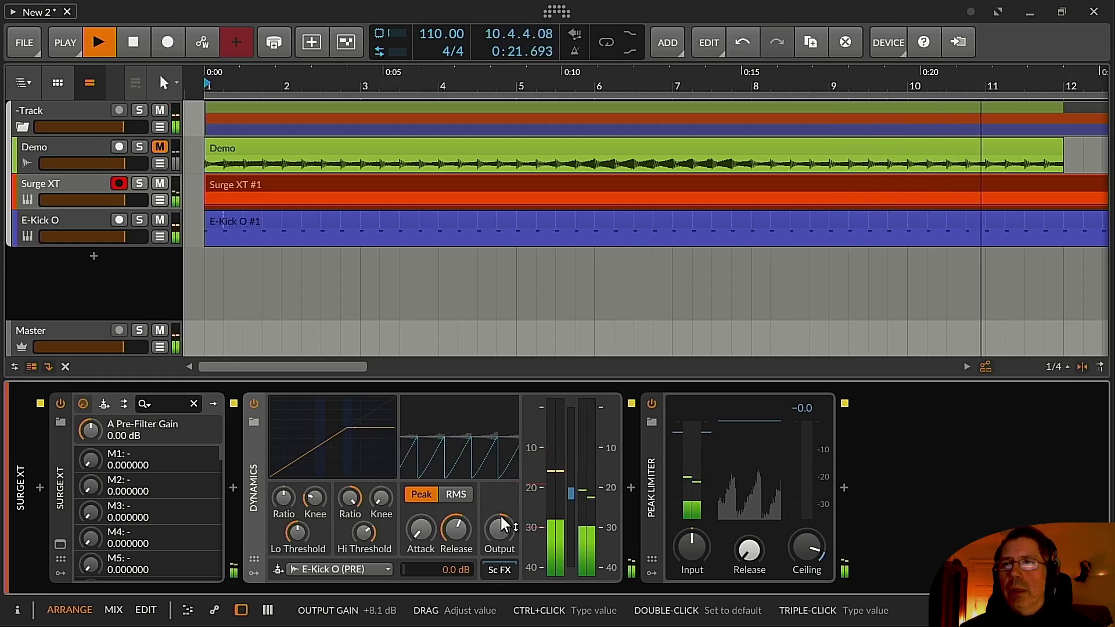
key("space")
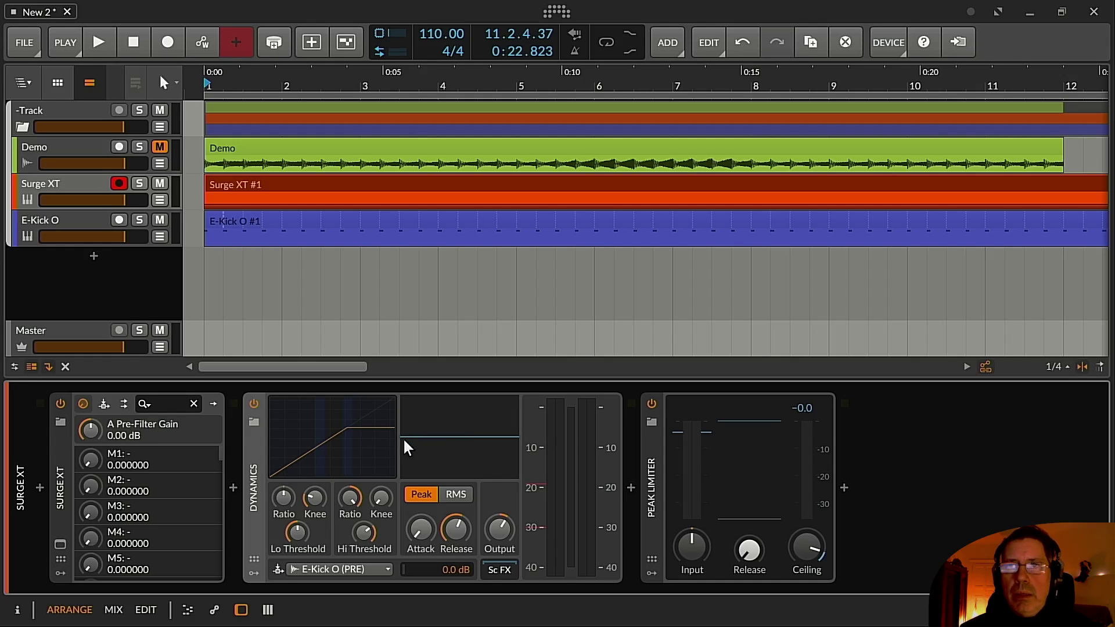
Audition the track, then nudge the Dynamics low ratio up, leaving it at 1:1.00.
key("space")
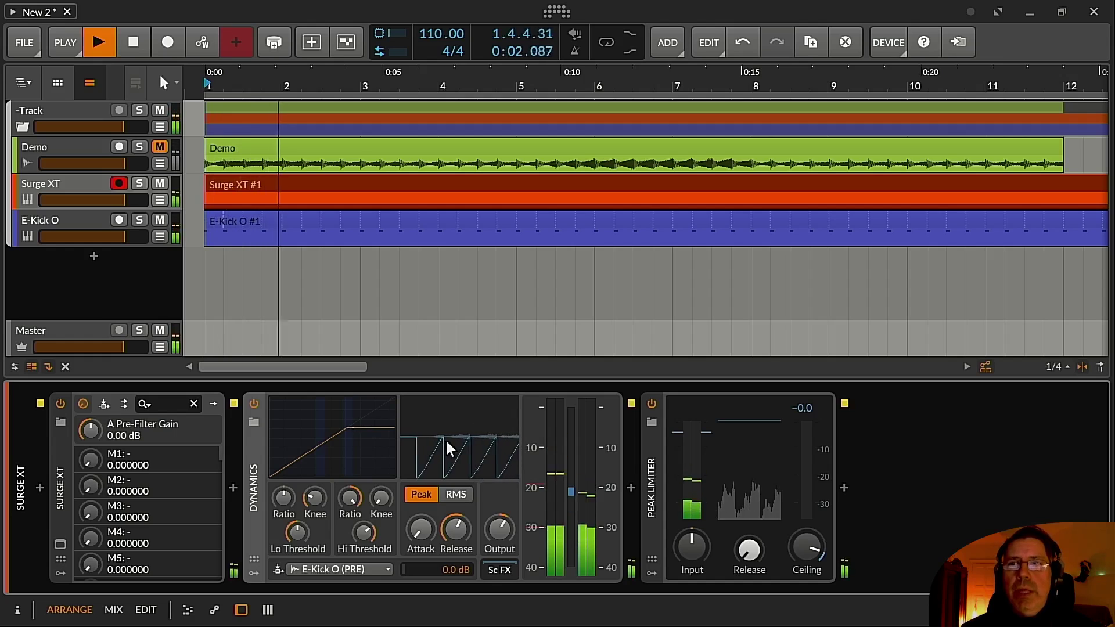
key("space")
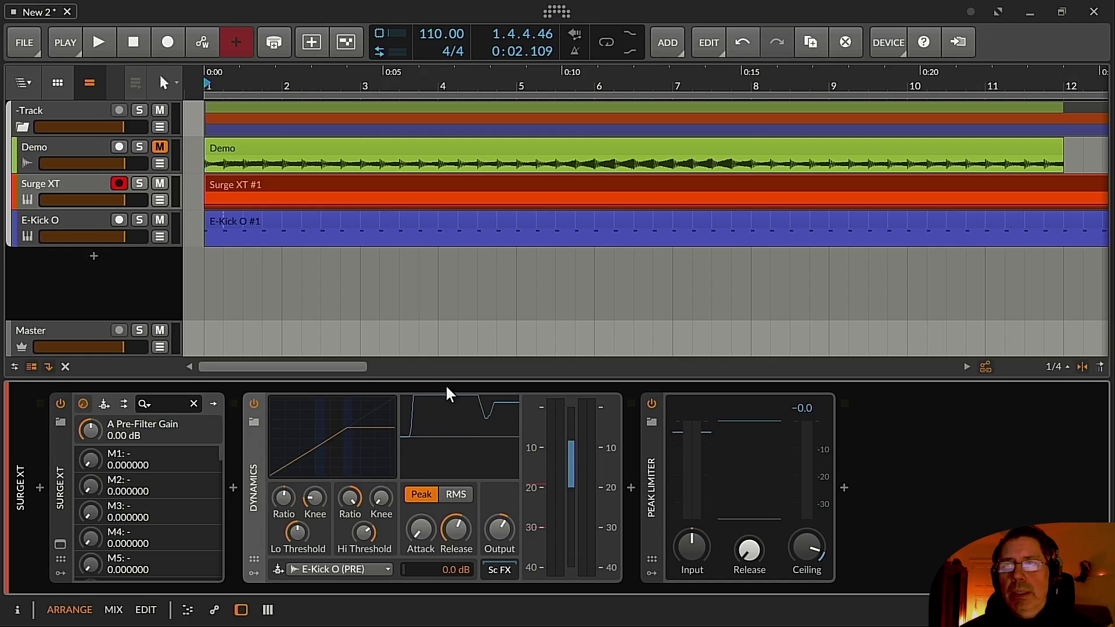
left_click_drag(287, 499, 287, 490)
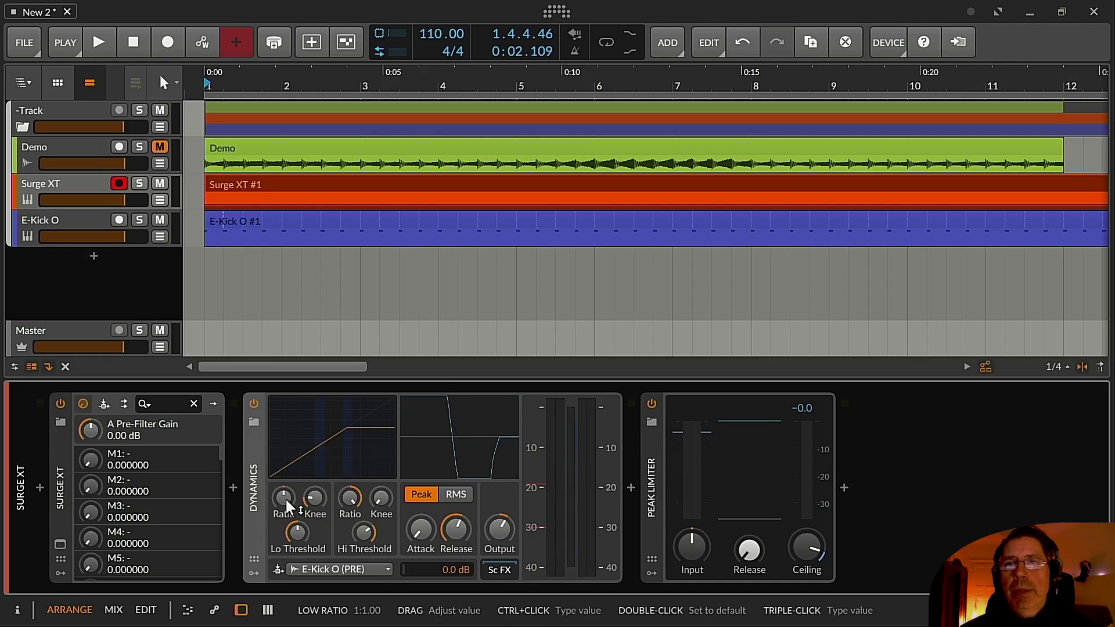
Add a Macro modulator to the Dynamics device's first modulator slot.
left_click(254, 573)
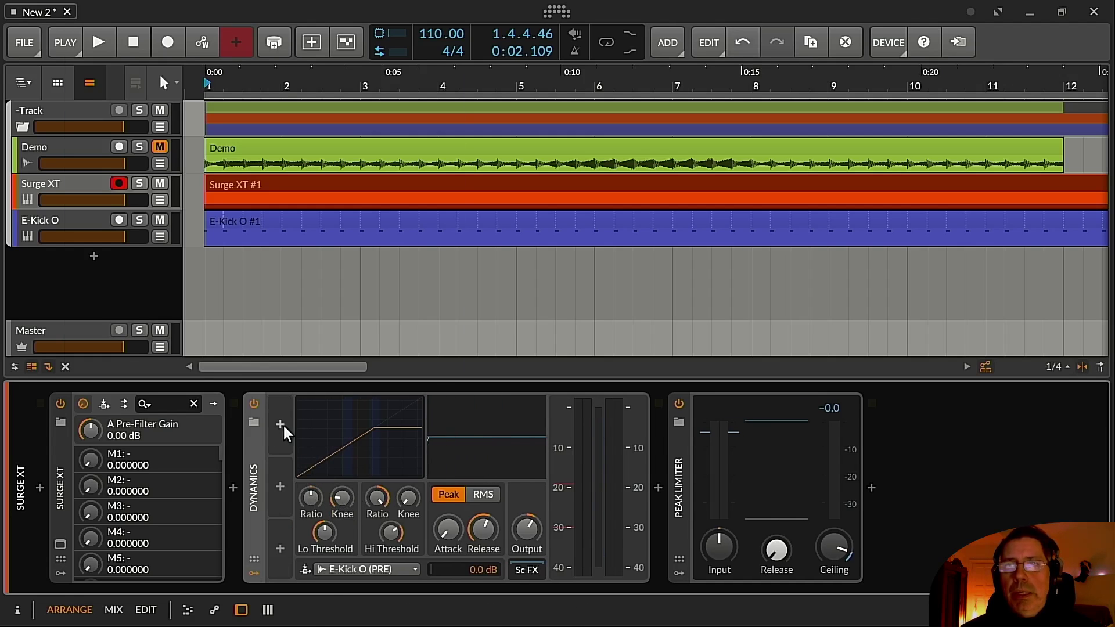
left_click(284, 424)
type("mac")
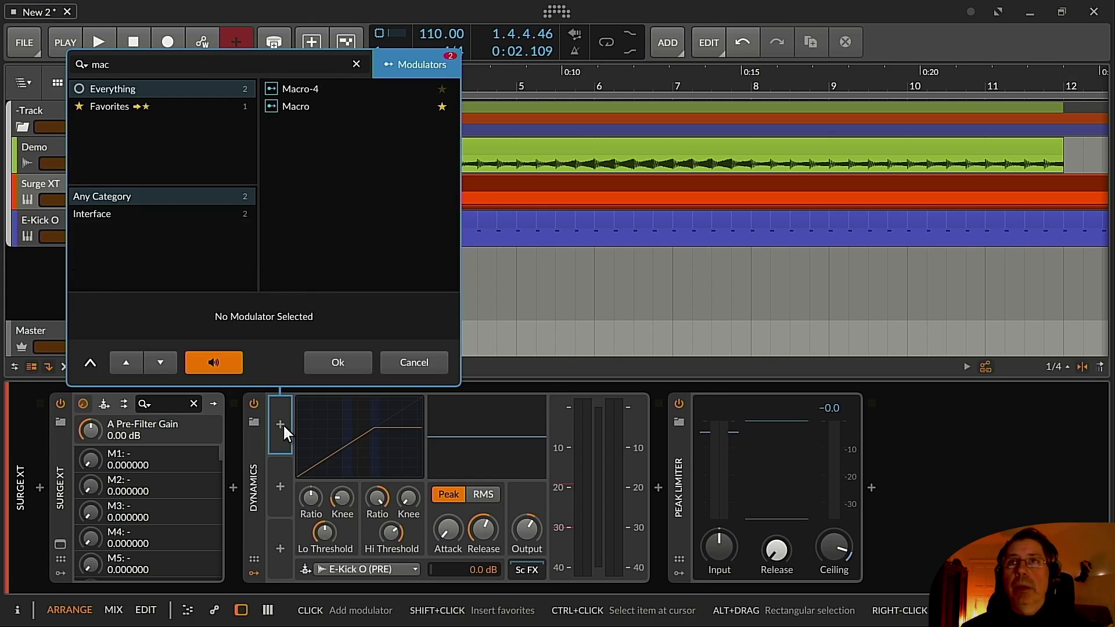
key("Down")
key("Return")
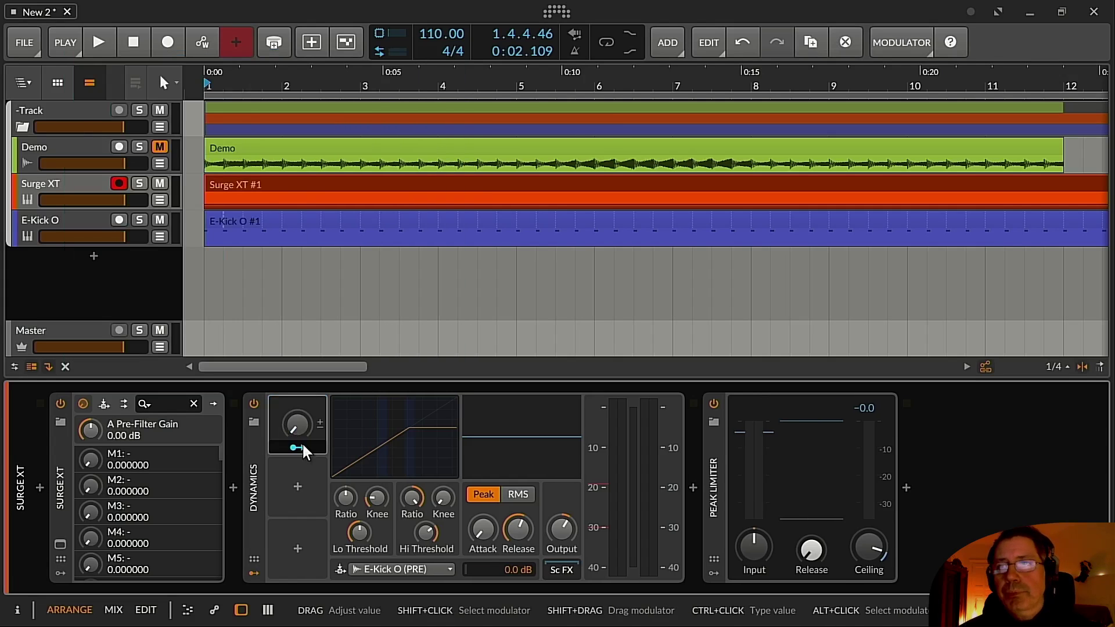
Map the Macro onto the Lo Ratio knob and set its modulation amount.
left_click(296, 450)
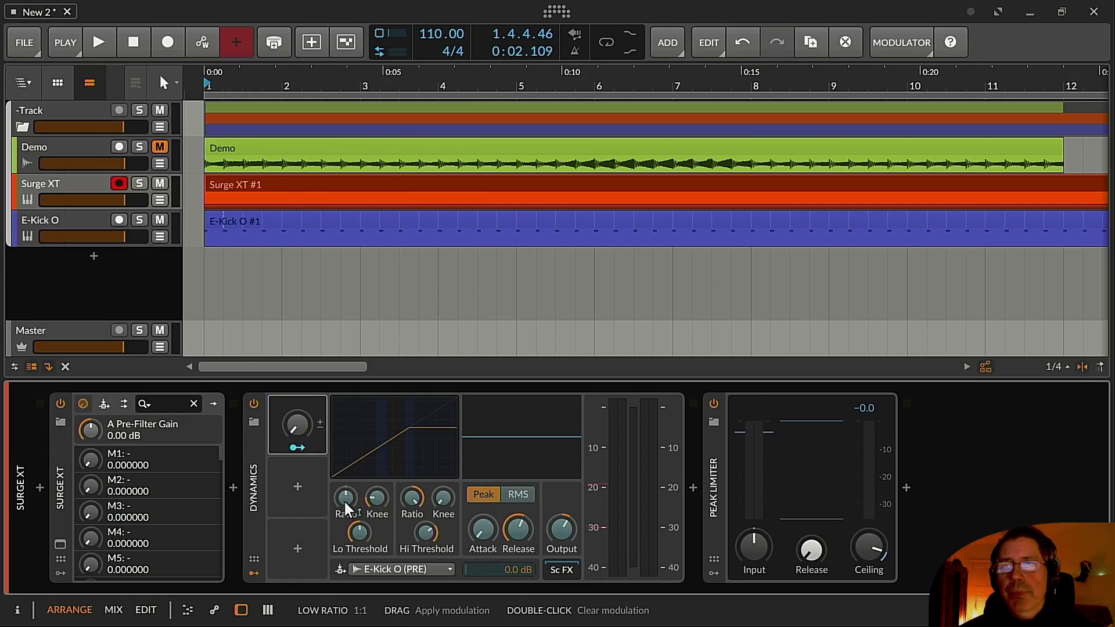
left_click_drag(347, 501, 347, 491)
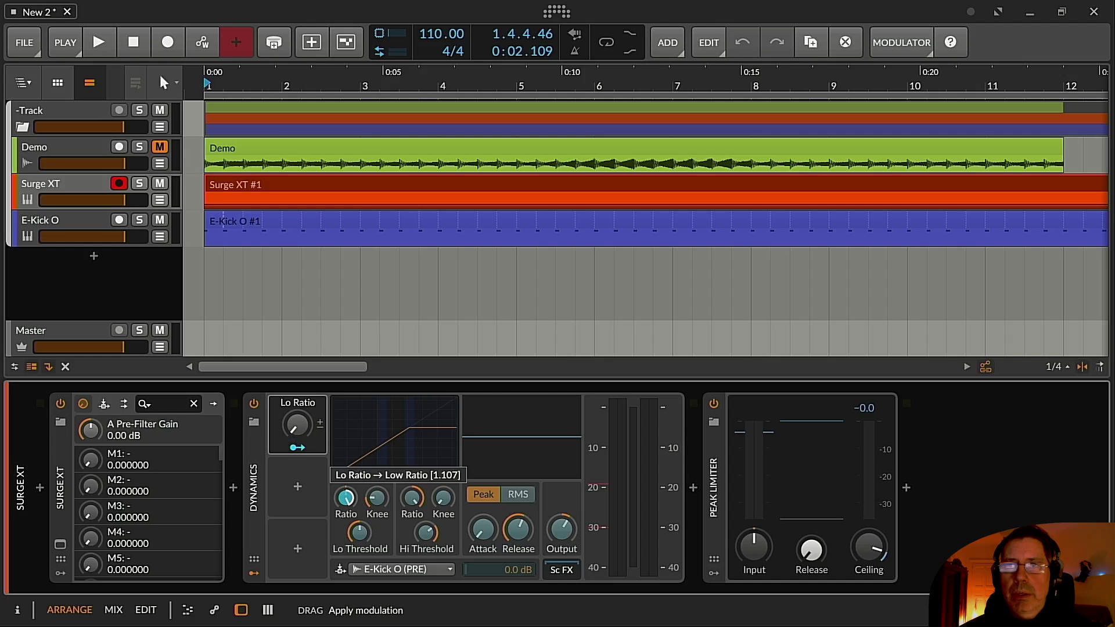
left_click_drag(348, 490, 348, 507)
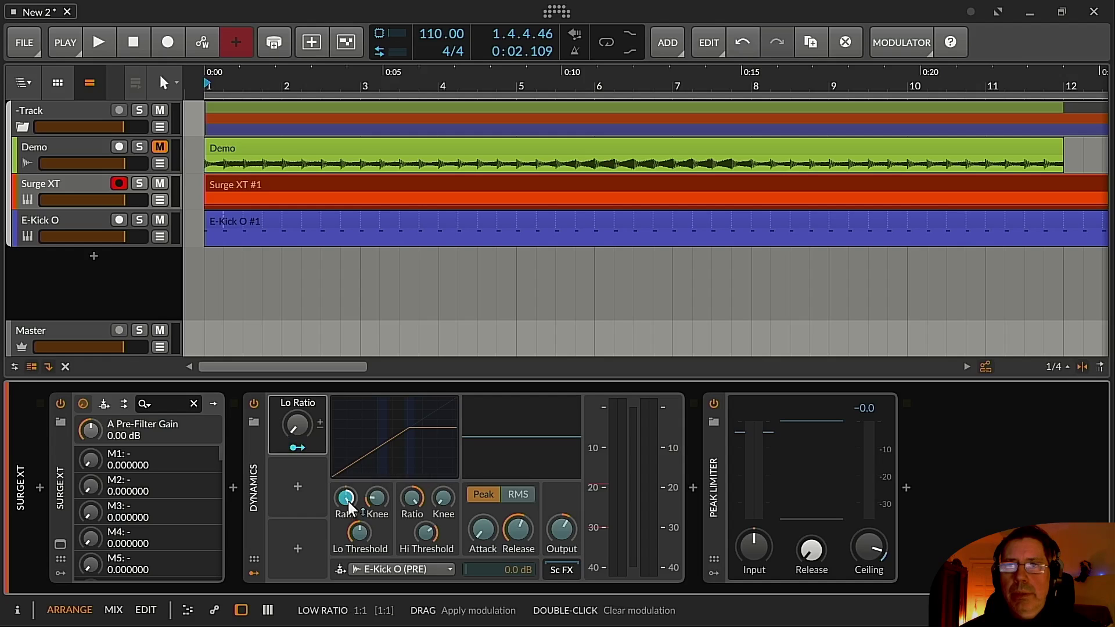
Map the macro to the low threshold too, then raise it to 75% during playback.
left_click_drag(363, 546, 364, 537)
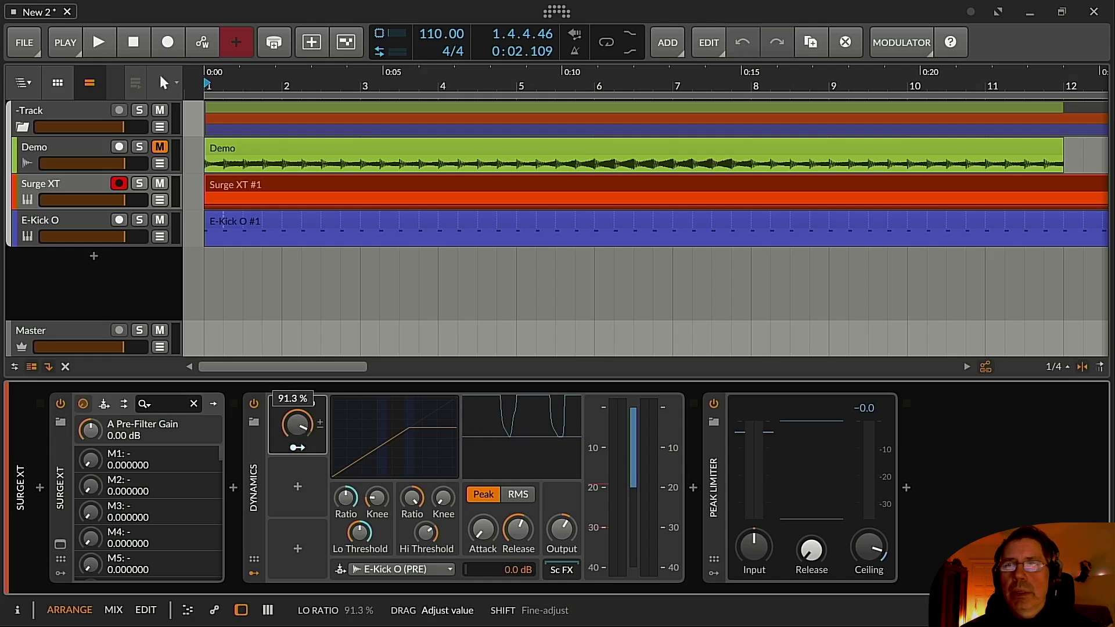
left_click_drag(297, 447, 304, 435)
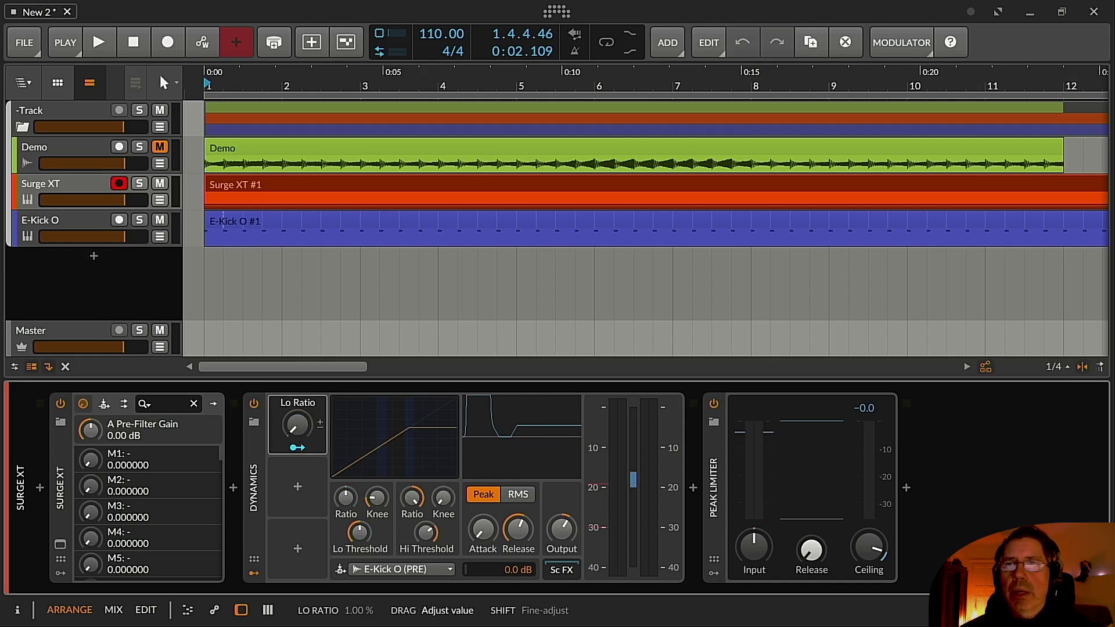
key("space")
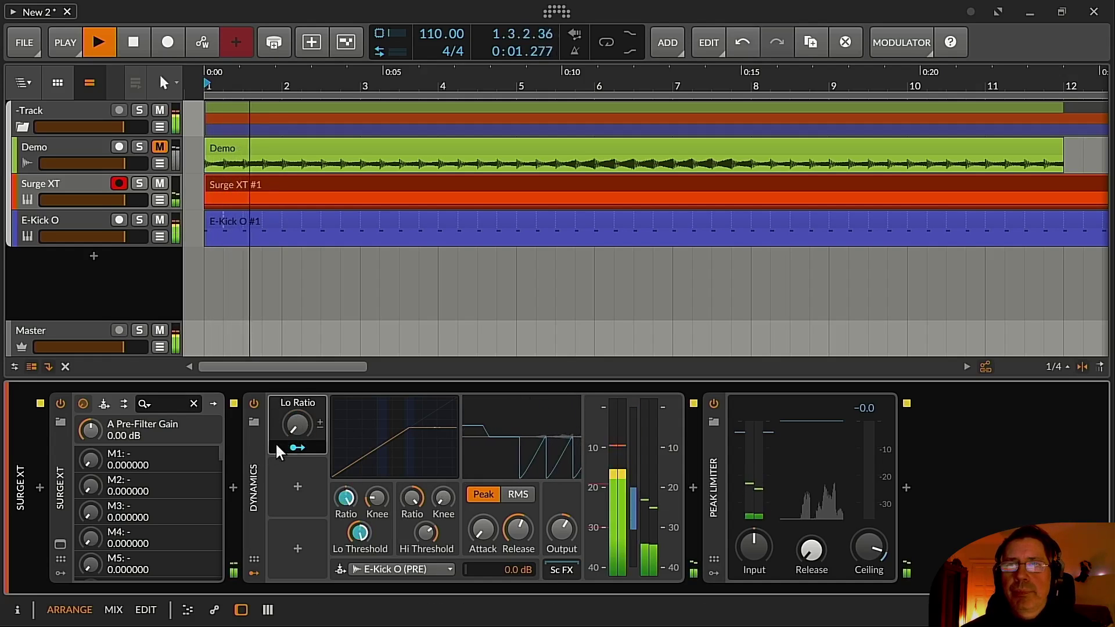
mouse_move(301, 434)
left_mouse_down()
mouse_move(311, 432)
mouse_move(301, 430)
mouse_move(309, 396)
mouse_move(297, 424)
mouse_move(297, 413)
left_mouse_up()
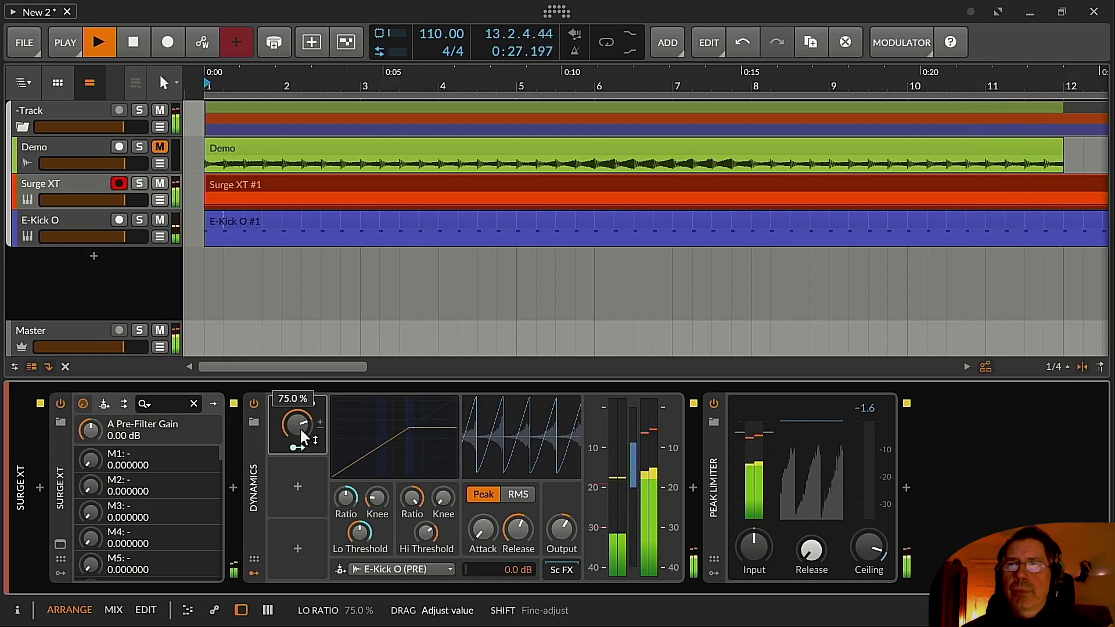
Reset the Lo Ratio macro to zero, then raise it to 71.3% while replaying.
double_click(299, 424)
key("space")
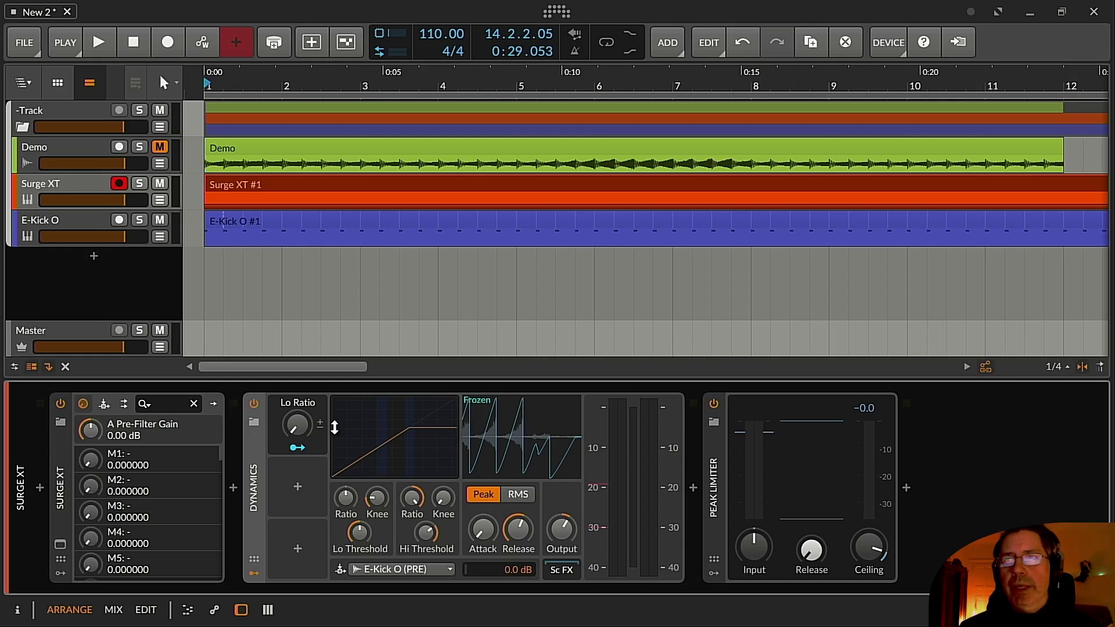
key("space")
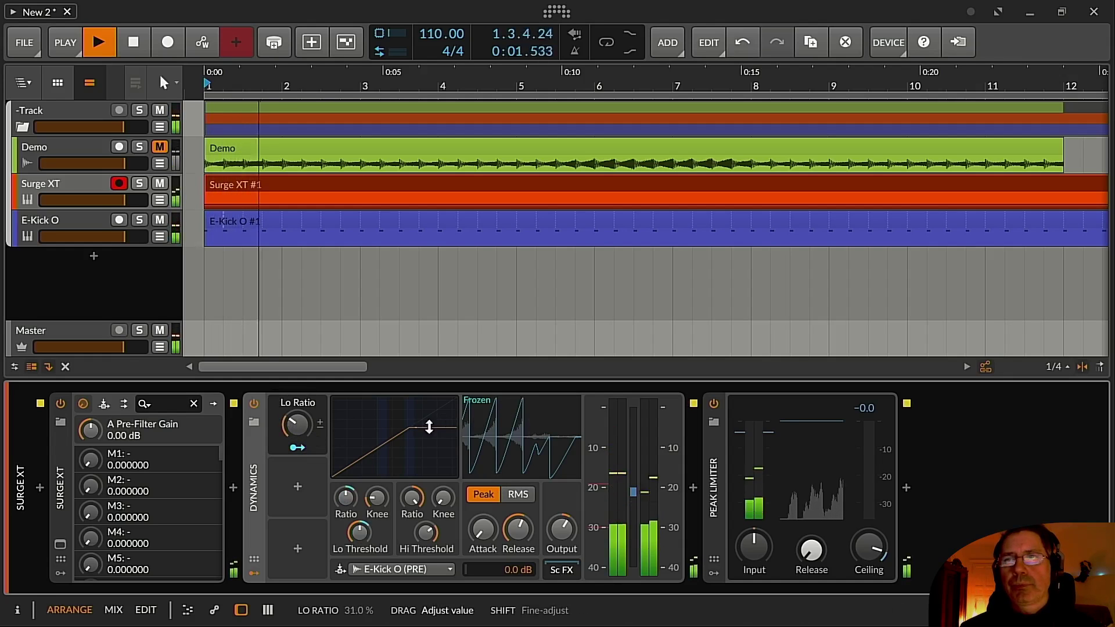
mouse_move(302, 429)
left_mouse_down()
mouse_move(302, 374)
mouse_move(302, 427)
left_mouse_up()
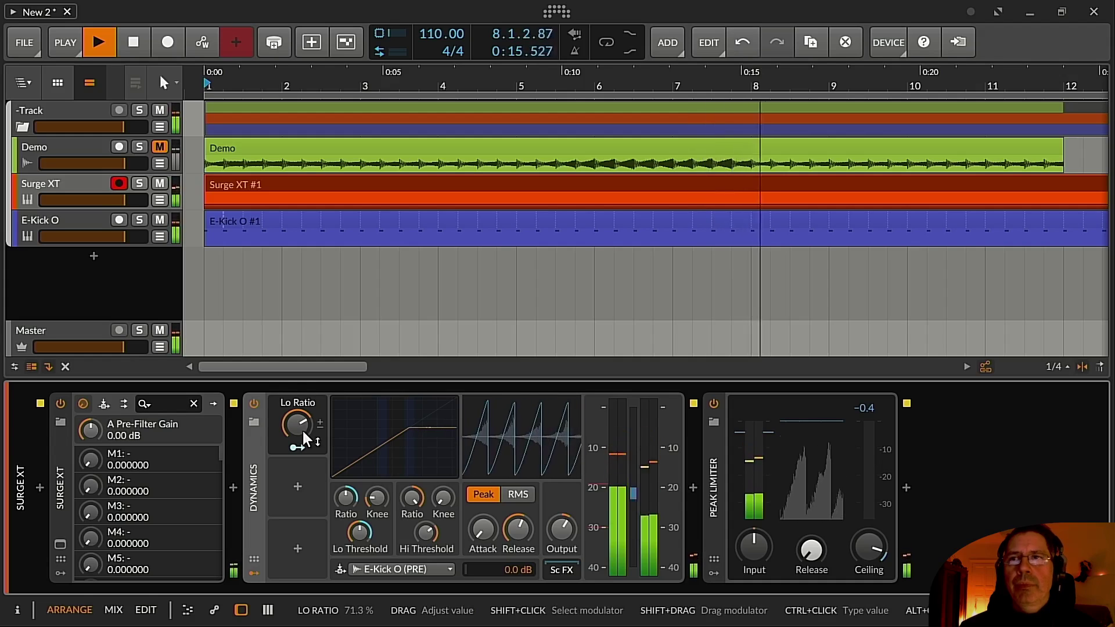
key("space")
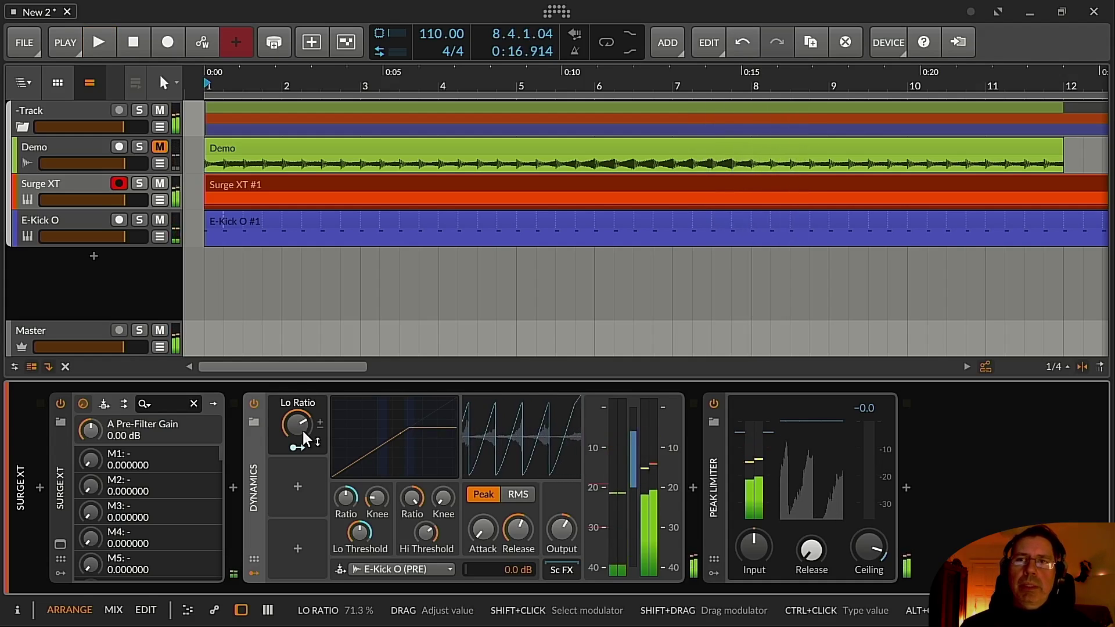
Replay from the start, zero the Lo Ratio macro, and sweep it past 90%.
key("space")
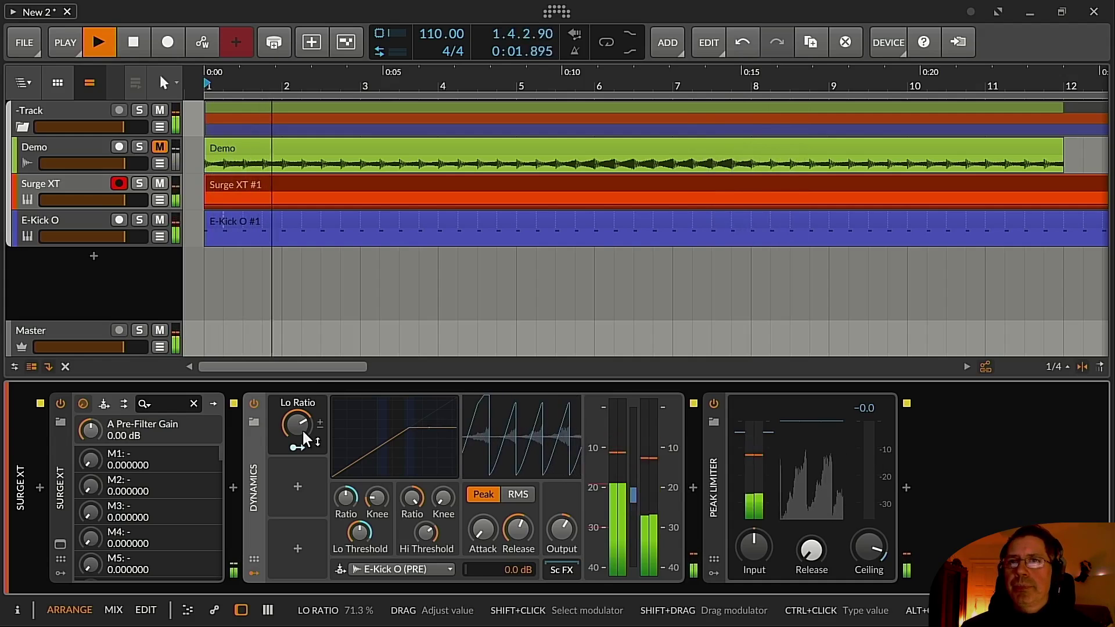
double_click(302, 431)
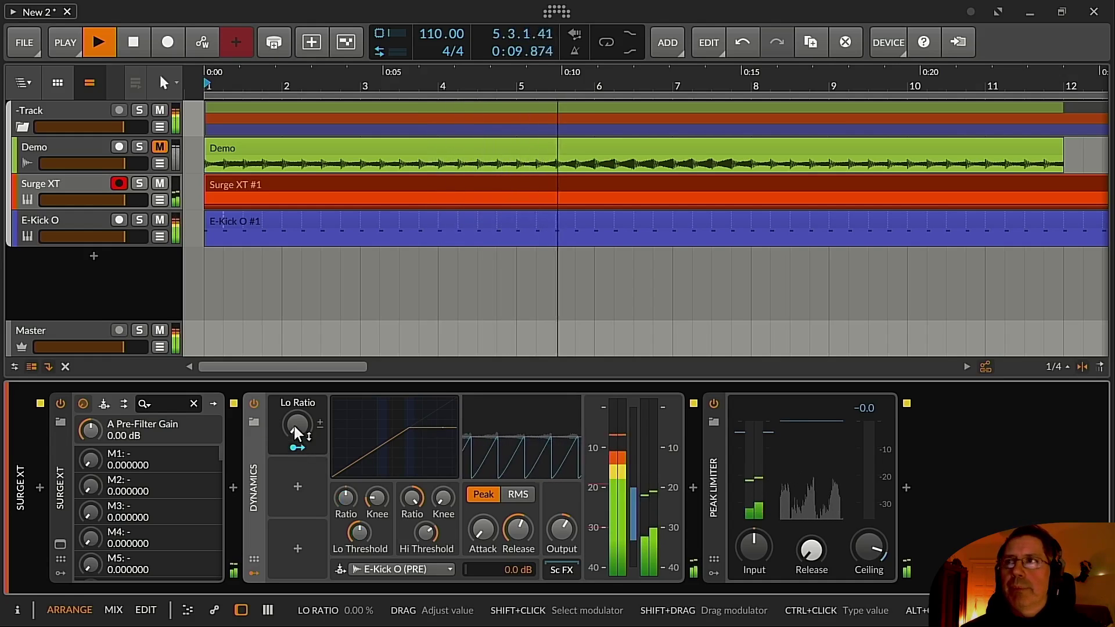
left_click_drag(296, 434, 296, 375)
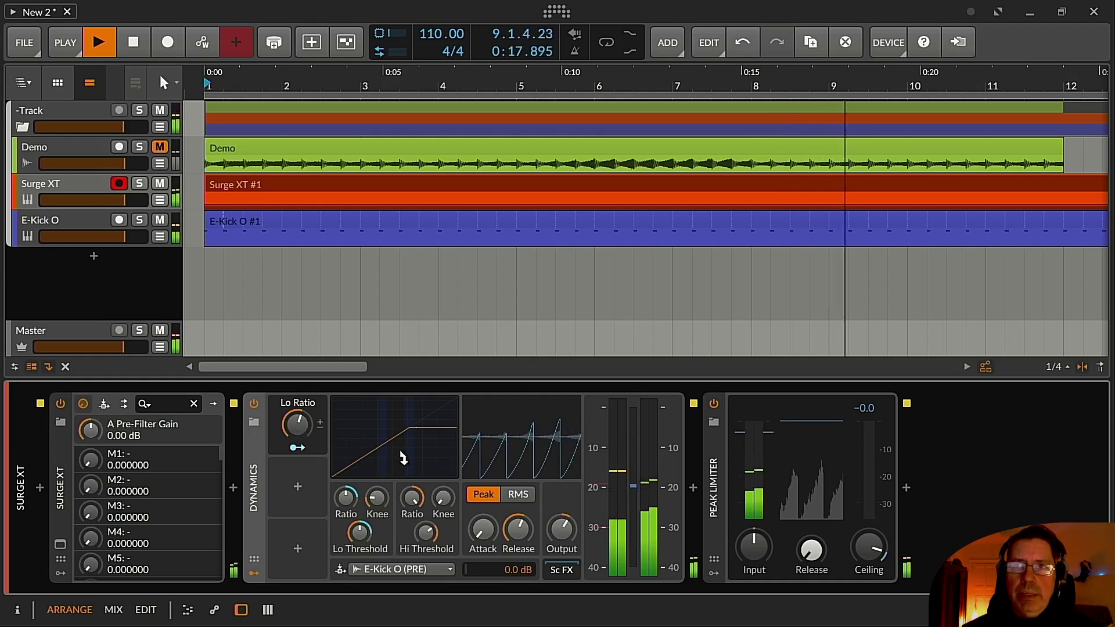
left_click_drag(308, 423, 308, 376)
key("space")
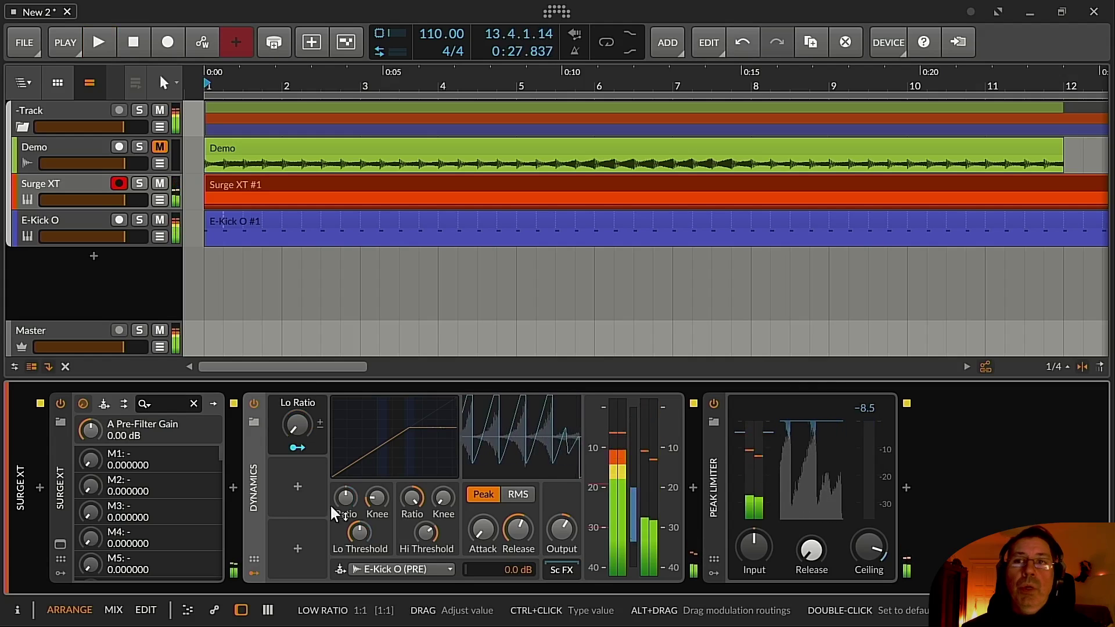